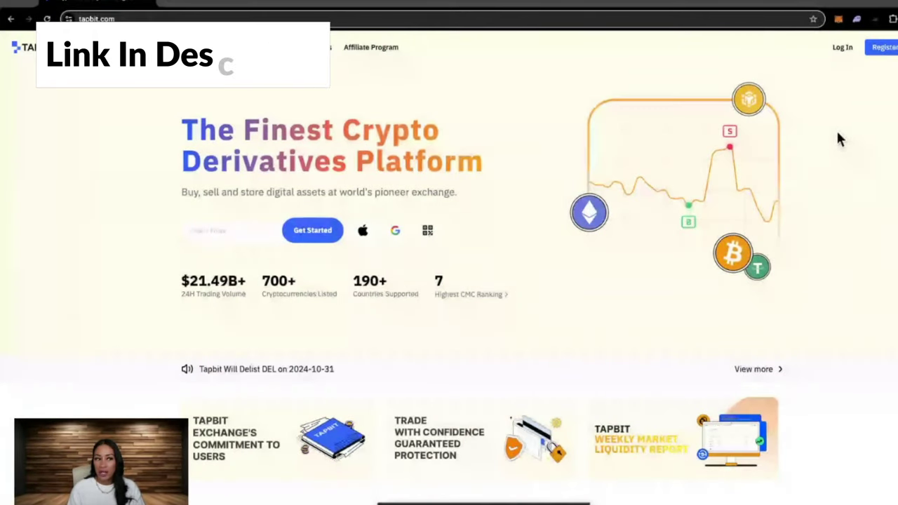
{"action": "left_click", "coordinate": [886, 49]}
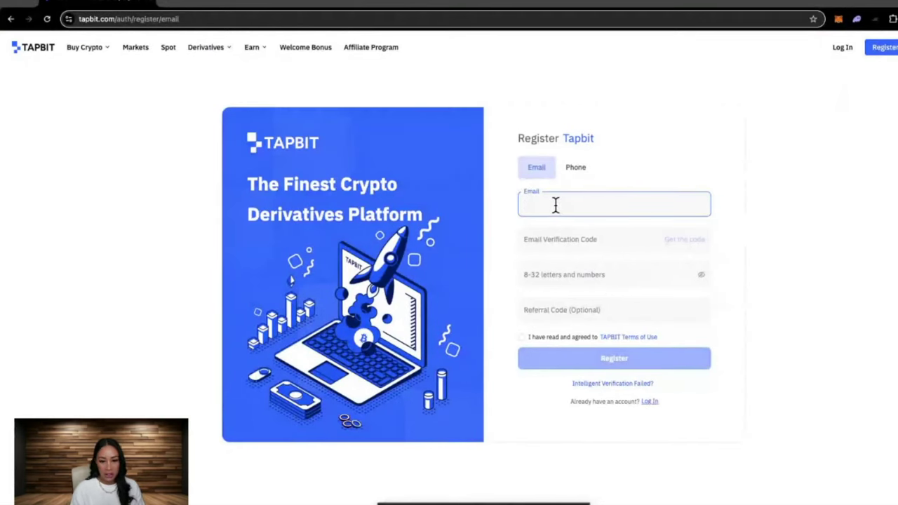
Enter the new account's Gmail address and request a verification code, solving the slider captcha.
{"action": "type", "text": "tghfvhtgf"}
{"action": "left_click", "coordinate": [556, 234]}
{"action": "left_click", "coordinate": [535, 238]}
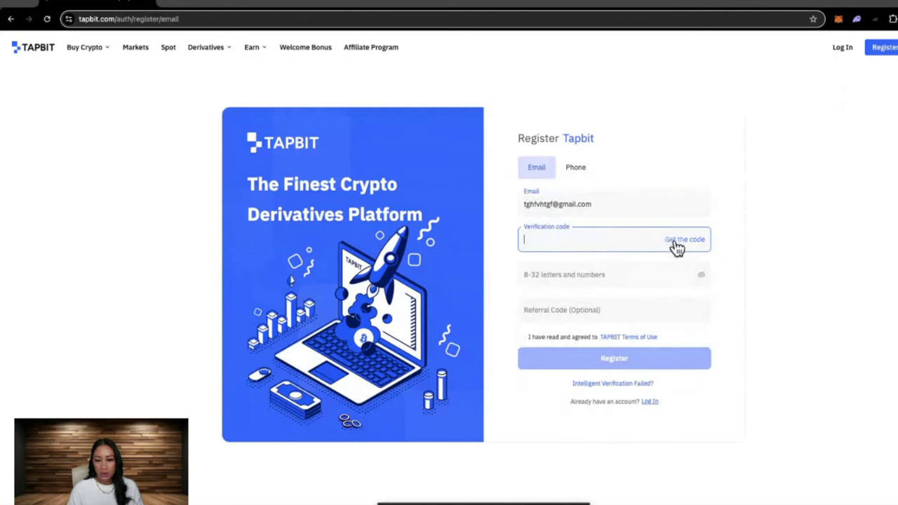
{"action": "left_click", "coordinate": [678, 246]}
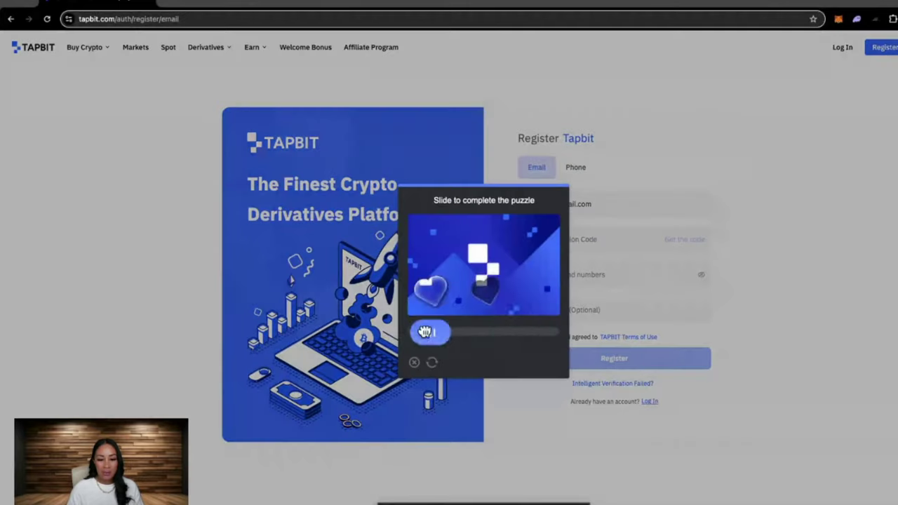
{"action": "left_click_drag", "start_coordinate": [428, 330], "coordinate": [485, 331]}
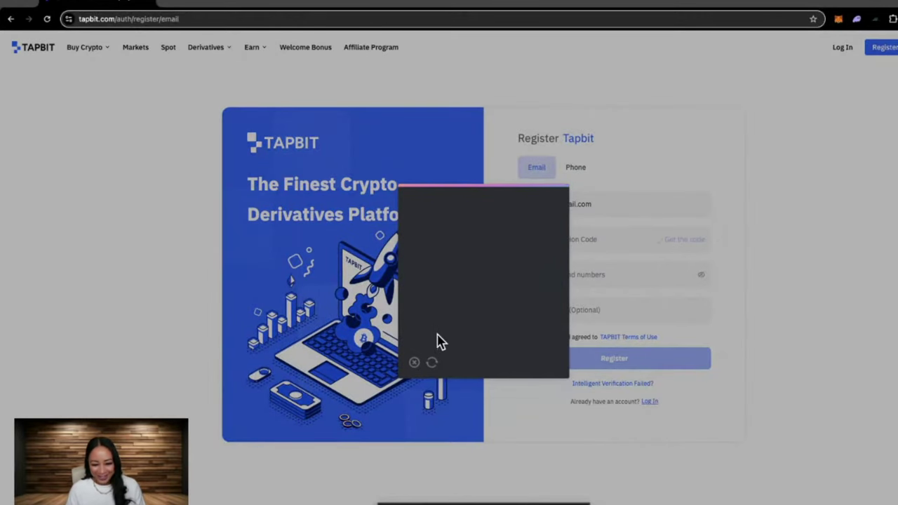
{"action": "left_click_drag", "start_coordinate": [428, 332], "coordinate": [520, 335]}
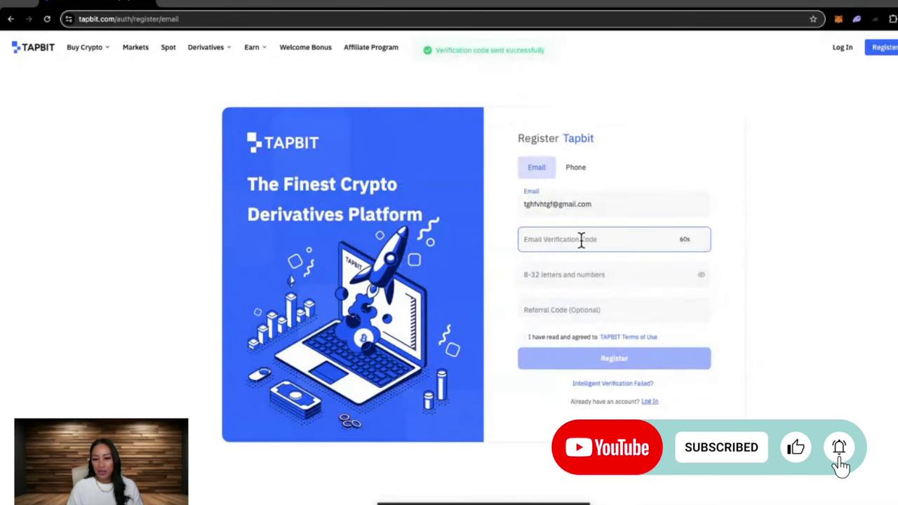
Fill in the emailed code and a password, accept the Terms of Use, and submit registration.
{"action": "left_click", "coordinate": [577, 241]}
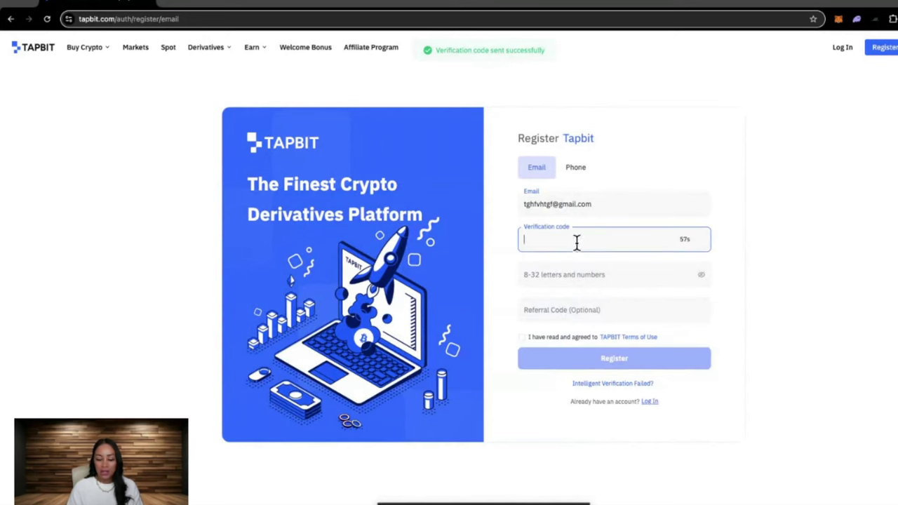
{"action": "left_click", "coordinate": [522, 268]}
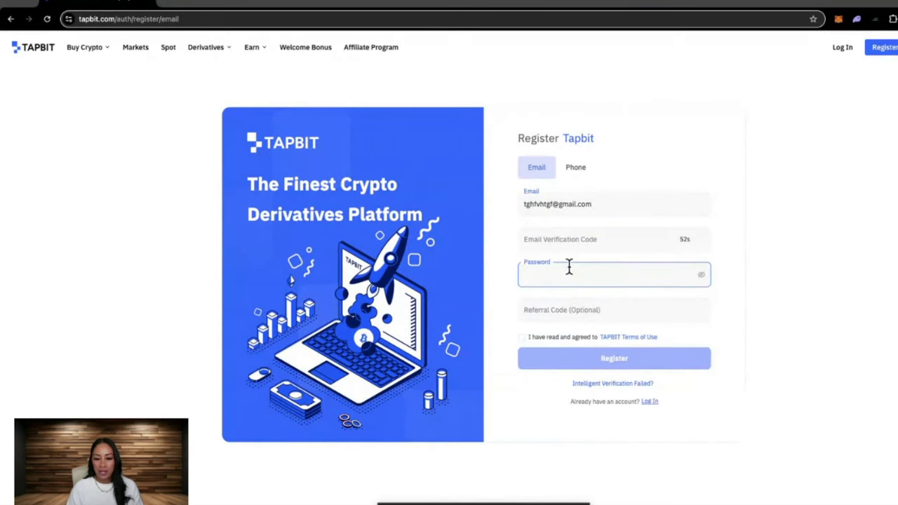
{"action": "left_click", "coordinate": [527, 312]}
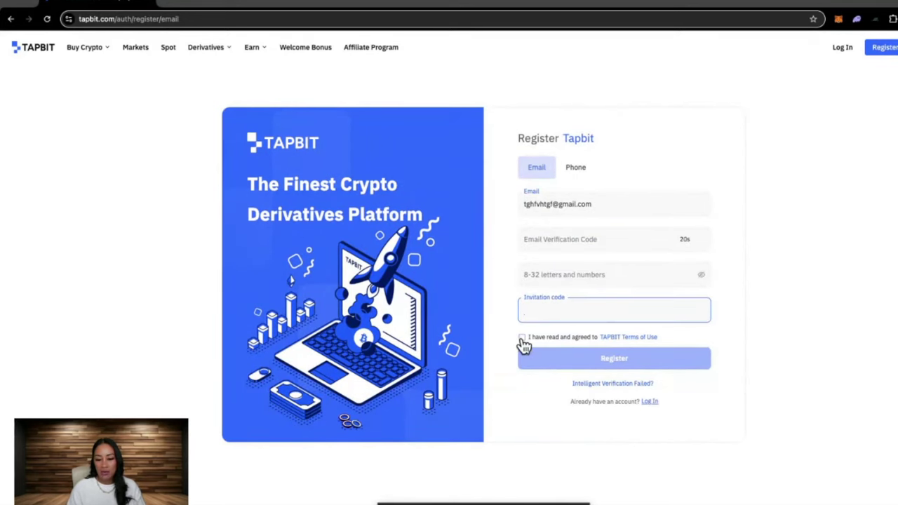
{"action": "left_click", "coordinate": [523, 338]}
{"action": "left_click", "coordinate": [523, 338]}
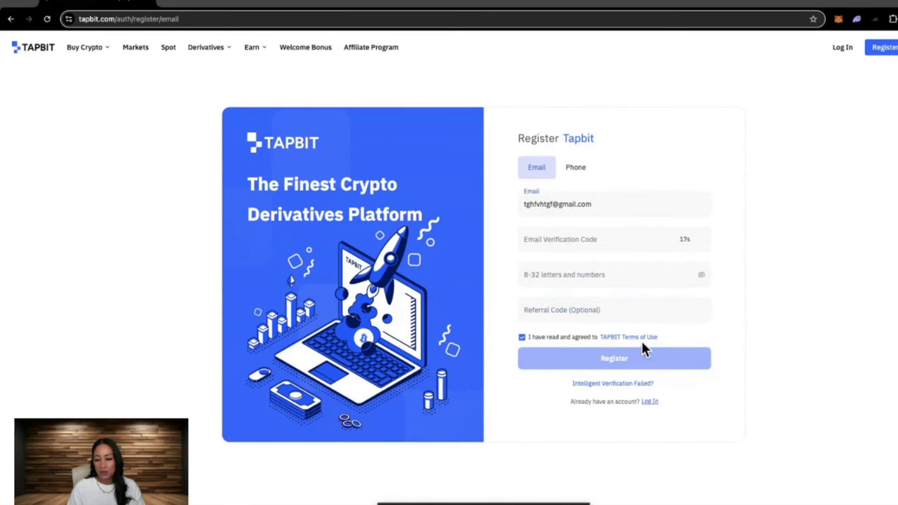
{"action": "left_click", "coordinate": [636, 361]}
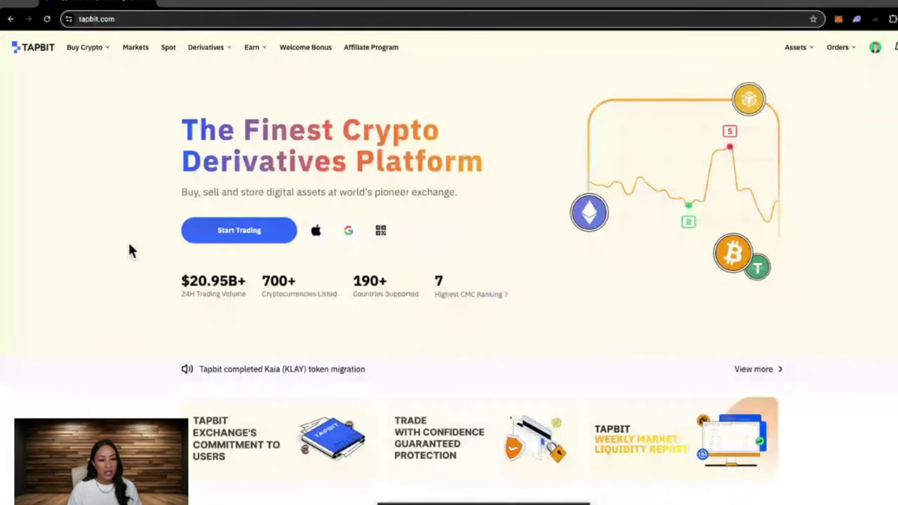
{"action": "scroll", "coordinate": [128, 251], "scroll_direction": "down", "scroll_amount": 1}
{"action": "left_click_drag", "start_coordinate": [180, 254], "coordinate": [243, 255]}
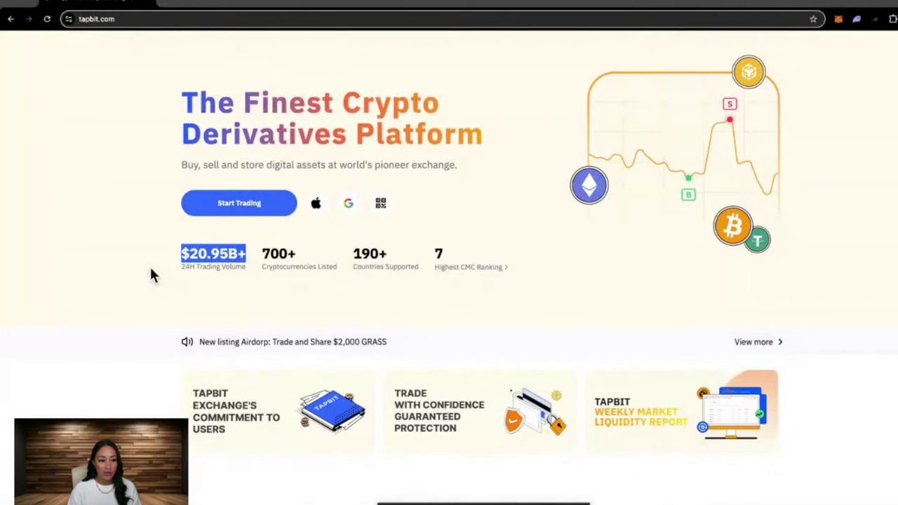
{"action": "left_click_drag", "start_coordinate": [258, 256], "coordinate": [313, 265]}
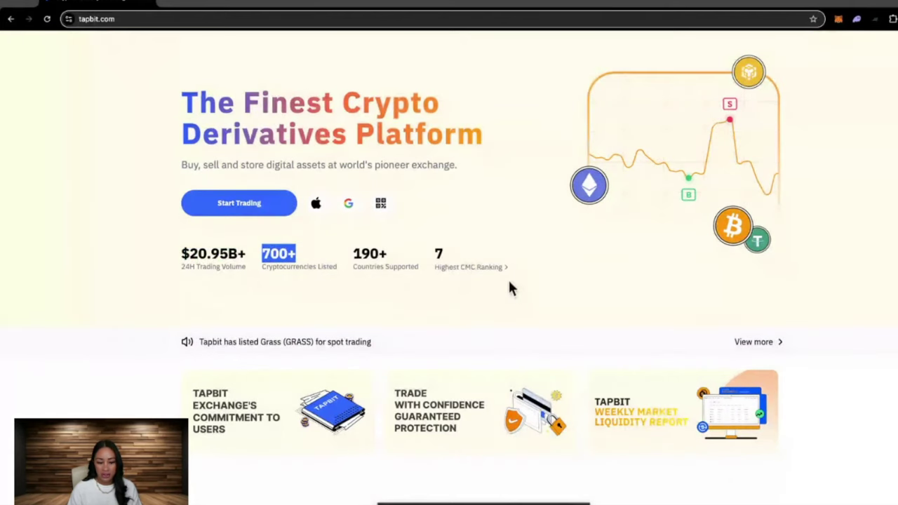
{"action": "left_click_drag", "start_coordinate": [351, 255], "coordinate": [407, 259]}
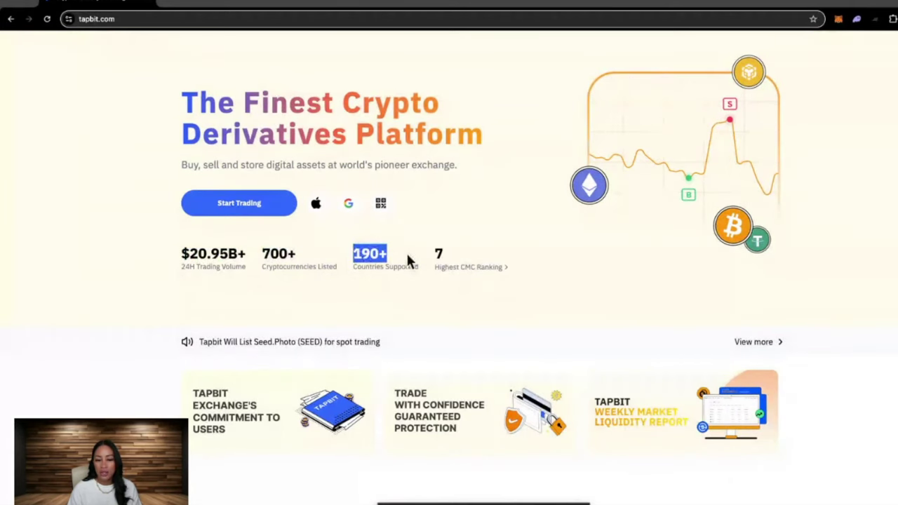
{"action": "left_click", "coordinate": [587, 307]}
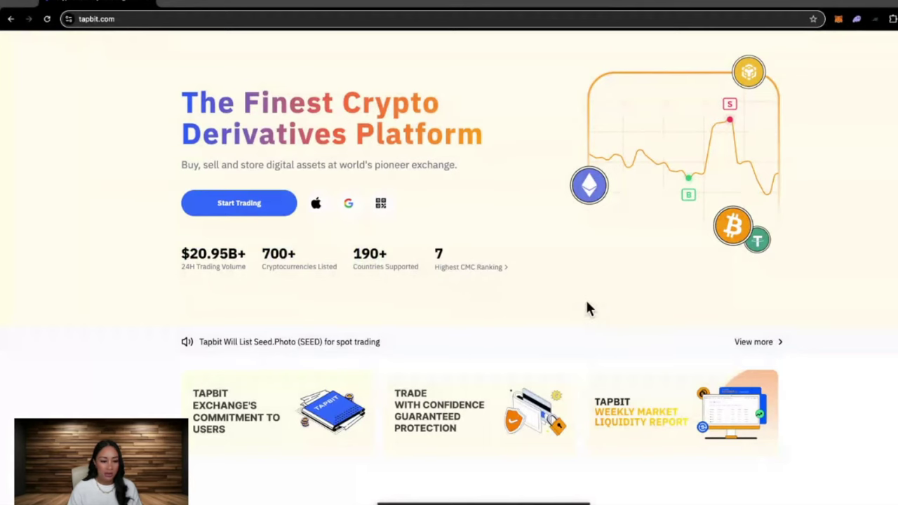
{"action": "scroll", "coordinate": [572, 309], "scroll_direction": "up", "scroll_amount": 1}
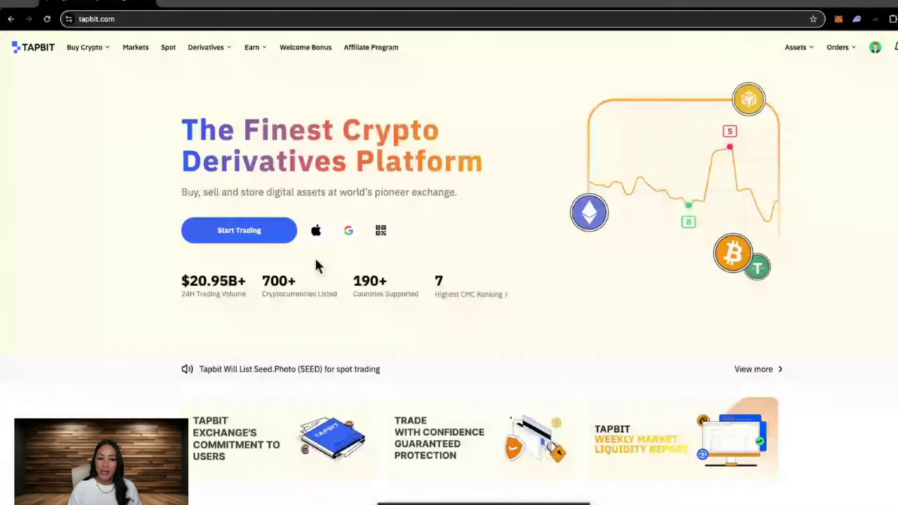
{"action": "mouse_move", "coordinate": [383, 230]}
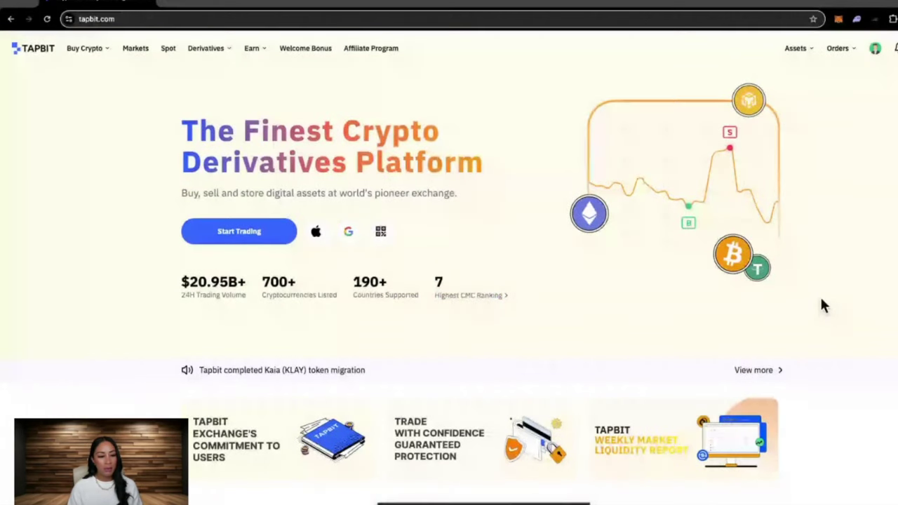
Scroll down to Market Trend and switch its table to Spot pairs.
{"action": "scroll", "coordinate": [825, 305], "scroll_direction": "down", "scroll_amount": 3}
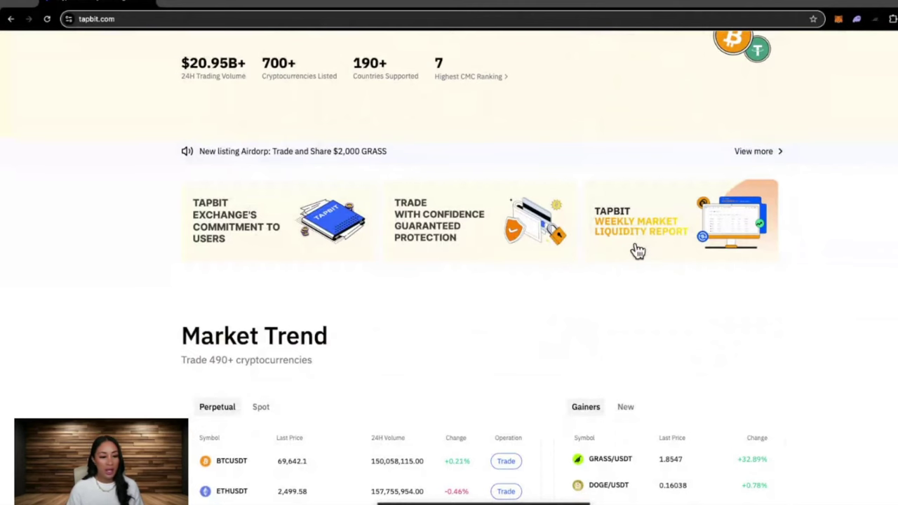
{"action": "scroll", "coordinate": [634, 251], "scroll_direction": "down", "scroll_amount": 1}
{"action": "scroll", "coordinate": [395, 234], "scroll_direction": "down", "scroll_amount": 1}
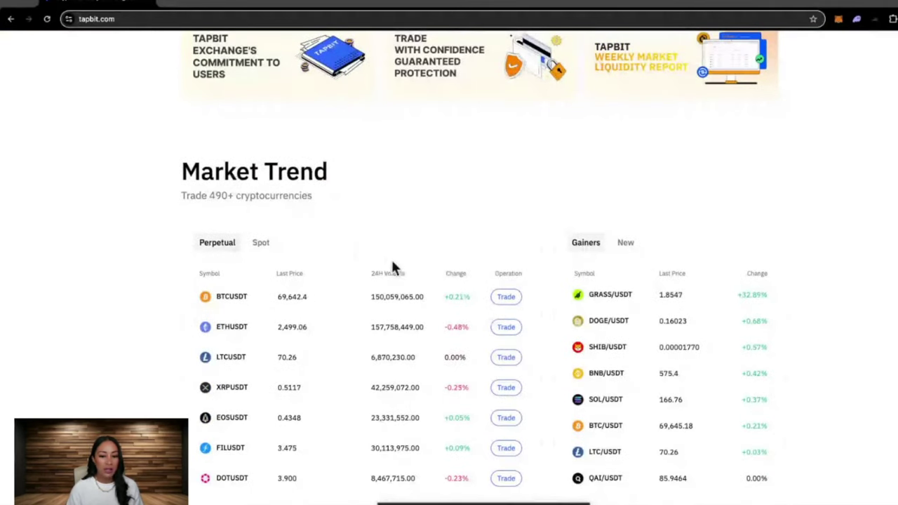
{"action": "scroll", "coordinate": [483, 254], "scroll_direction": "down", "scroll_amount": 1}
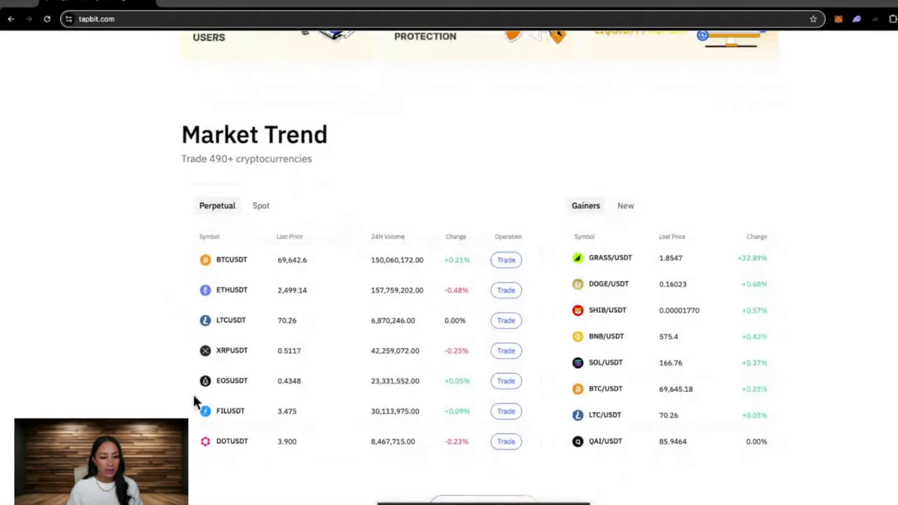
{"action": "scroll", "coordinate": [716, 232], "scroll_direction": "down", "scroll_amount": 1}
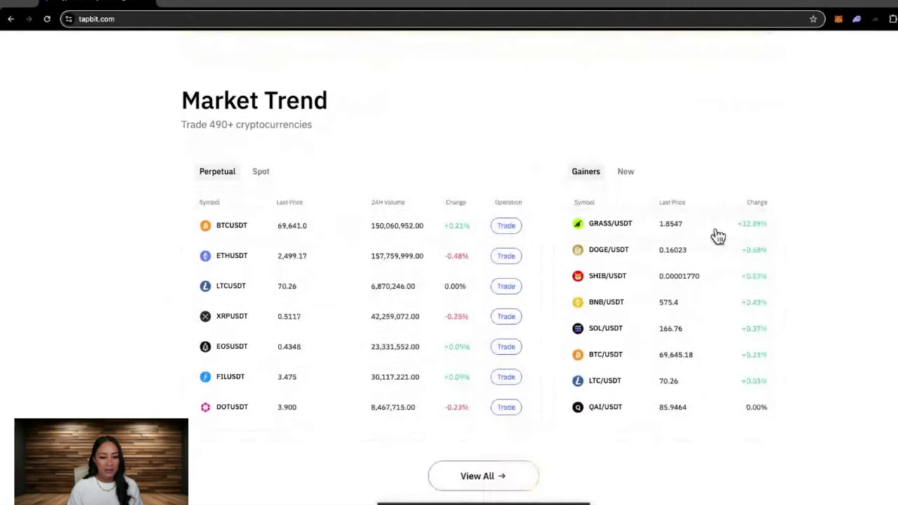
{"action": "scroll", "coordinate": [844, 299], "scroll_direction": "up", "scroll_amount": 1}
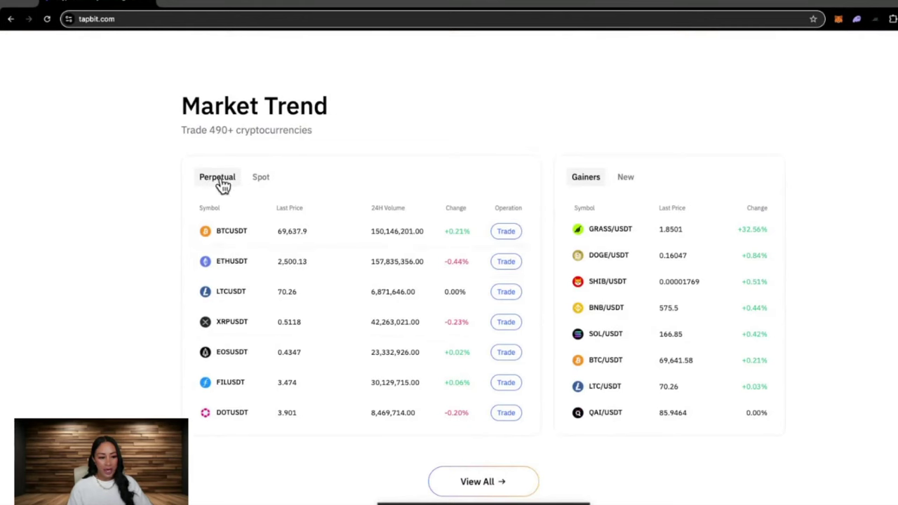
{"action": "left_click", "coordinate": [260, 179]}
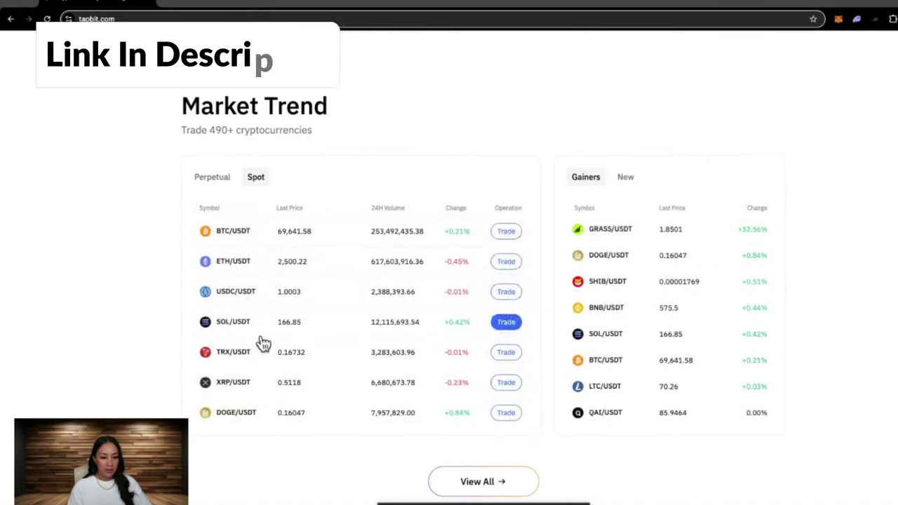
Scroll through Copy Trading and Advantages down to the footer's Beginner's Guide link.
{"action": "scroll", "coordinate": [260, 343], "scroll_direction": "down", "scroll_amount": 5}
{"action": "scroll", "coordinate": [284, 316], "scroll_direction": "down", "scroll_amount": 1}
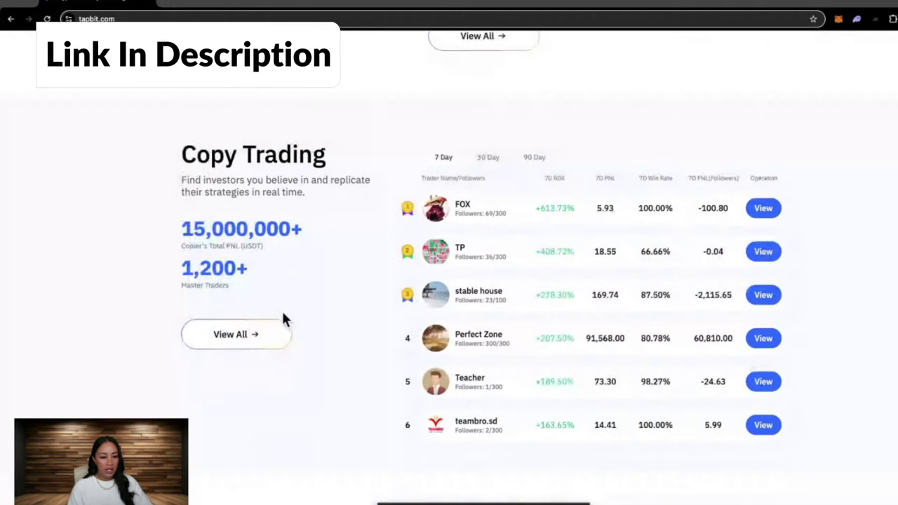
{"action": "scroll", "coordinate": [309, 322], "scroll_direction": "down", "scroll_amount": 5}
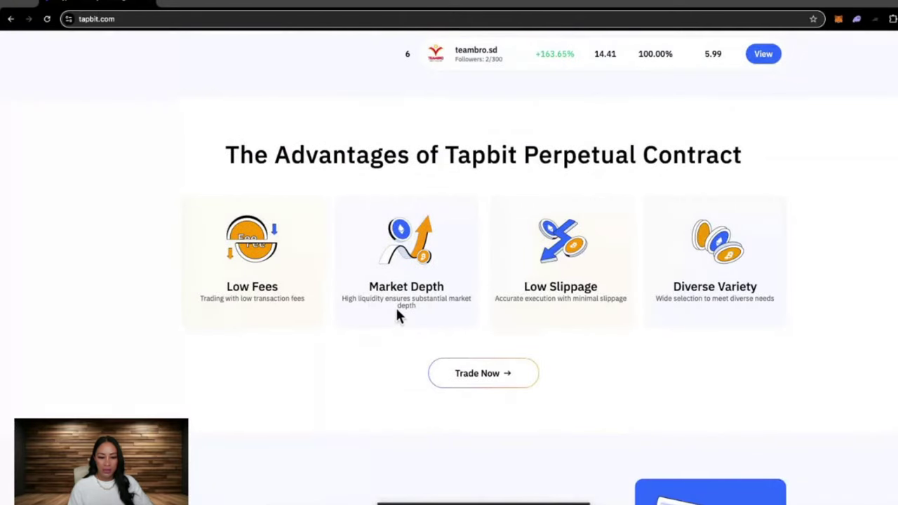
{"action": "scroll", "coordinate": [383, 371], "scroll_direction": "down", "scroll_amount": 1}
{"action": "scroll", "coordinate": [384, 371], "scroll_direction": "down", "scroll_amount": 15}
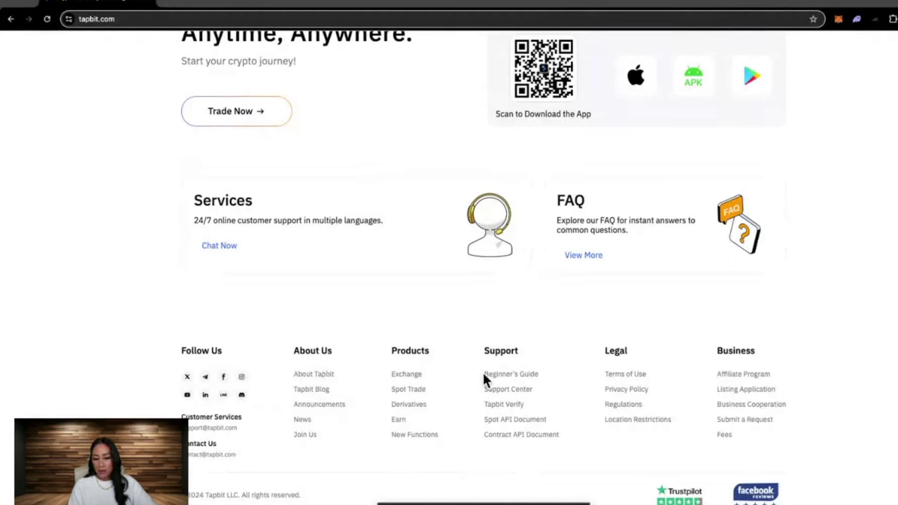
{"action": "left_click_drag", "start_coordinate": [483, 374], "coordinate": [541, 377]}
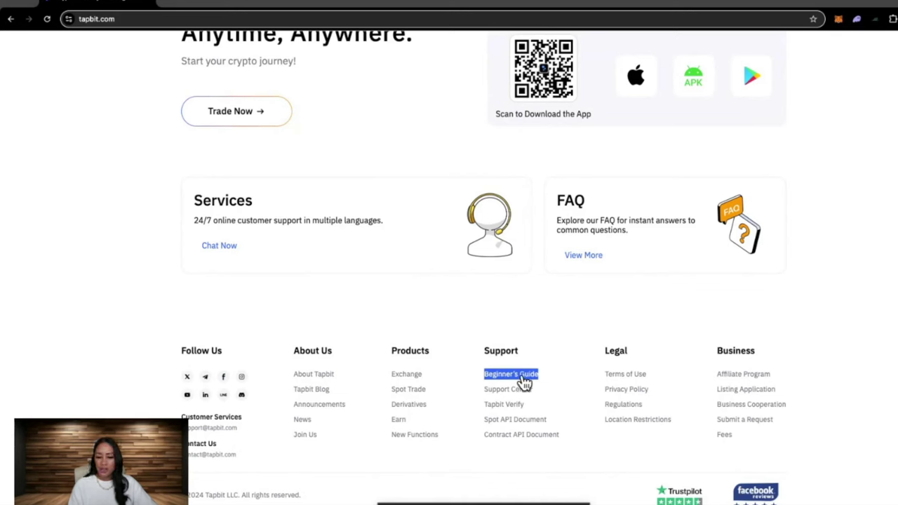
{"action": "left_click", "coordinate": [564, 375]}
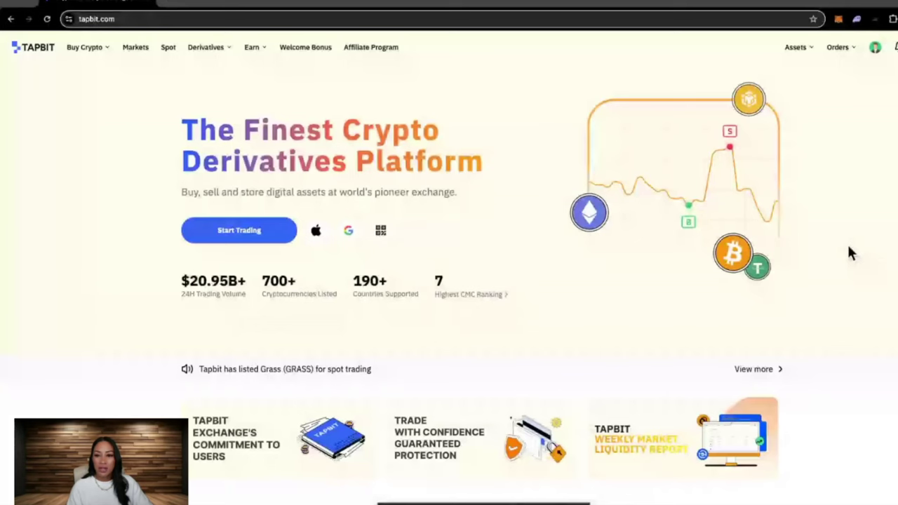
{"action": "mouse_move", "coordinate": [875, 48]}
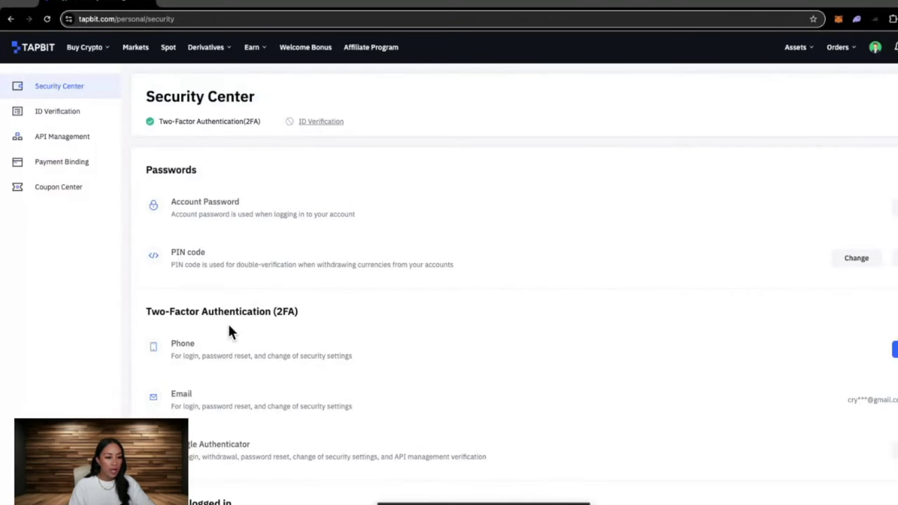
{"action": "scroll", "coordinate": [230, 327], "scroll_direction": "down", "scroll_amount": 1}
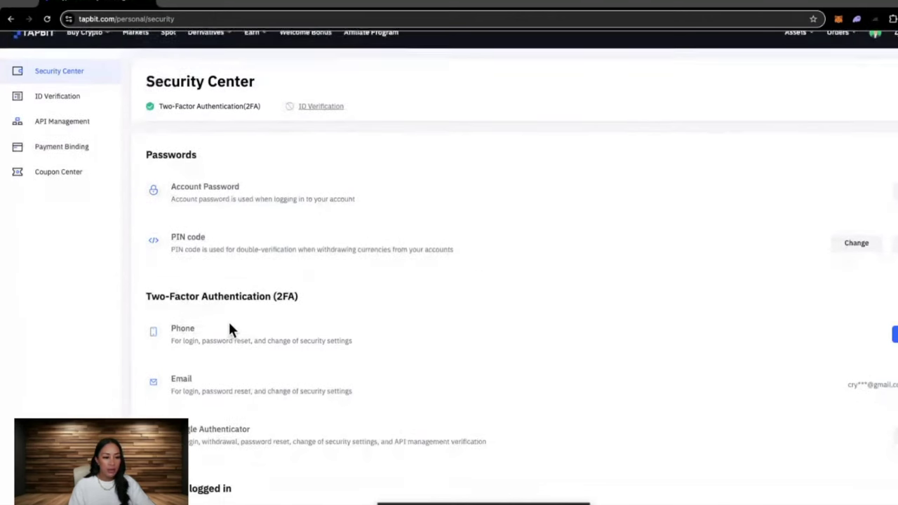
{"action": "scroll", "coordinate": [189, 297], "scroll_direction": "up", "scroll_amount": 1}
{"action": "triple_click", "coordinate": [190, 312]}
{"action": "left_click", "coordinate": [279, 315]}
{"action": "scroll", "coordinate": [278, 315], "scroll_direction": "down", "scroll_amount": 1}
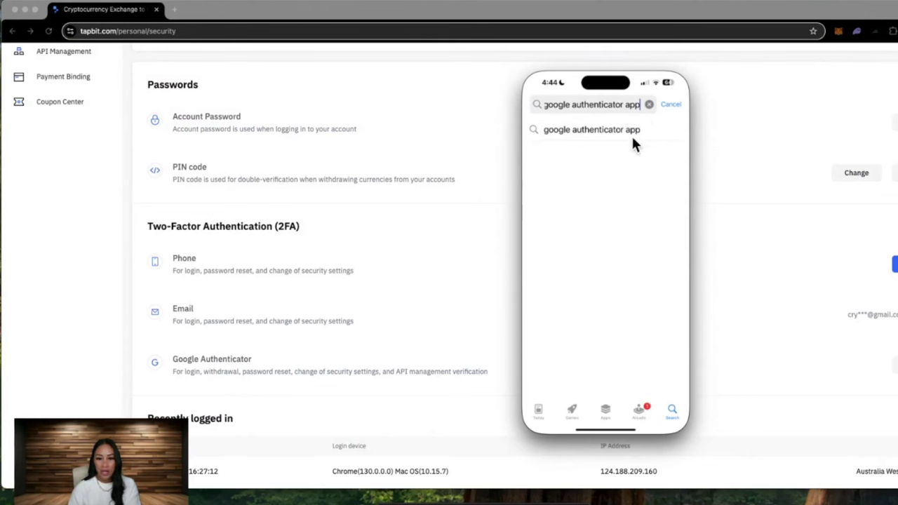
{"action": "left_click", "coordinate": [631, 130]}
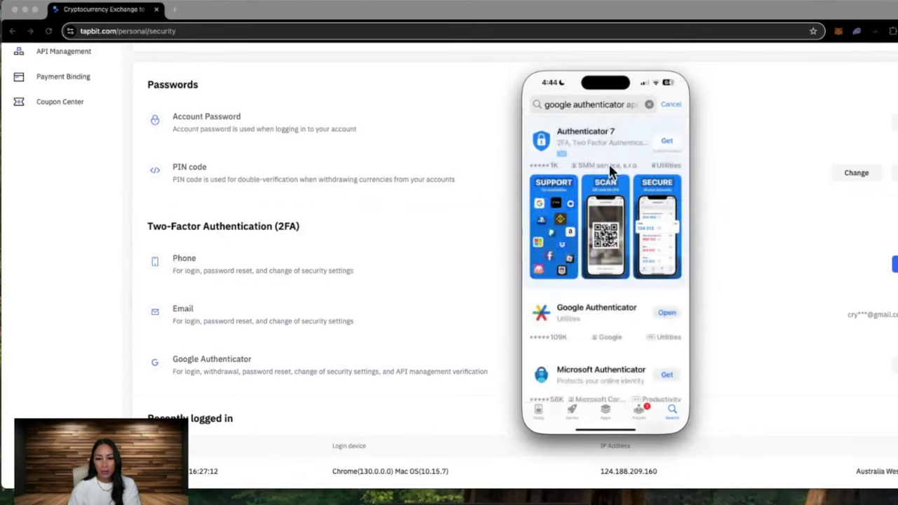
{"action": "scroll", "coordinate": [596, 188], "scroll_direction": "down", "scroll_amount": 3}
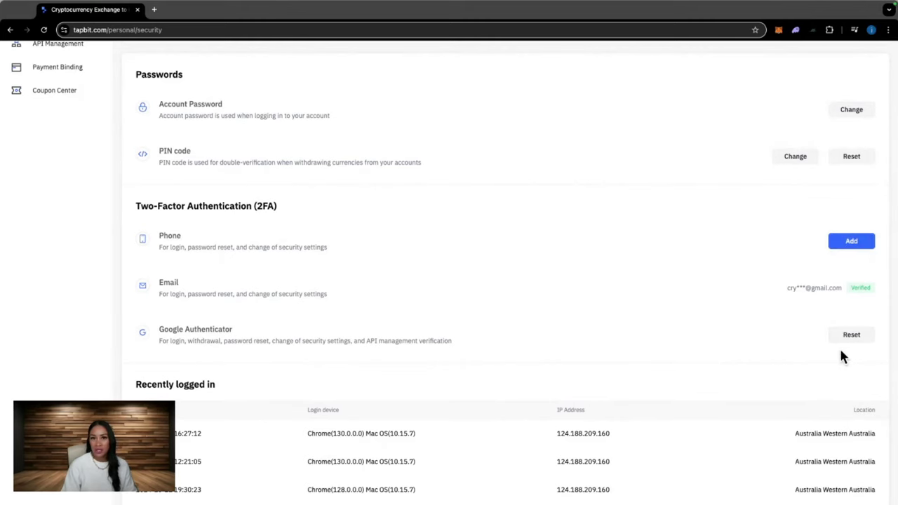
{"action": "scroll", "coordinate": [209, 78], "scroll_direction": "up", "scroll_amount": 3}
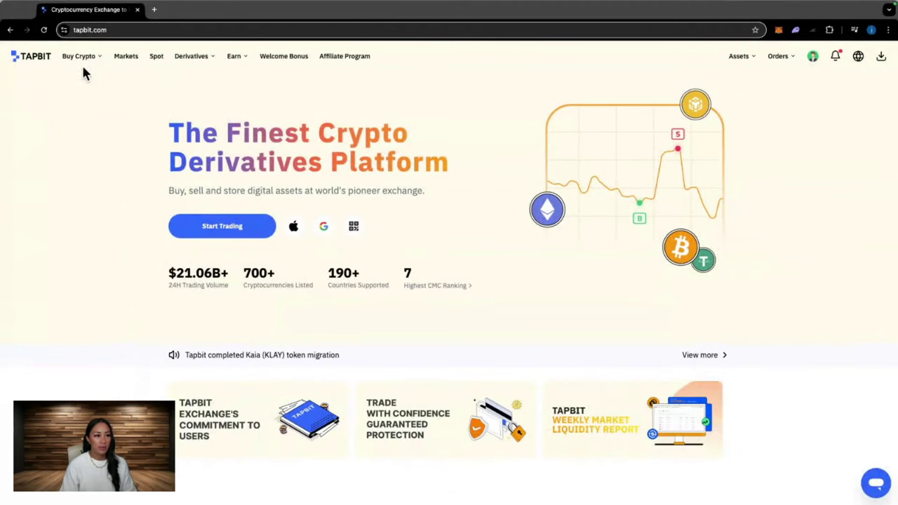
Open the Third-party payment card page from the Buy Crypto menu.
{"action": "mouse_move", "coordinate": [90, 65]}
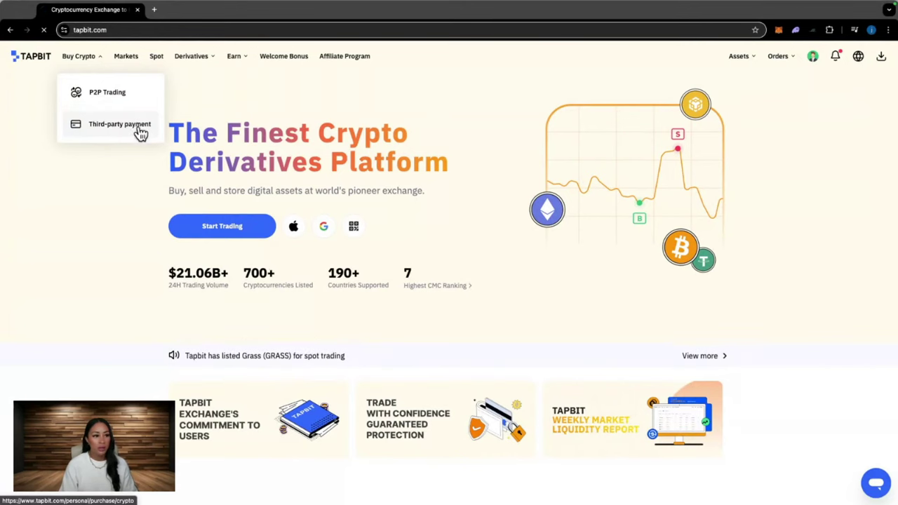
{"action": "left_click", "coordinate": [141, 130]}
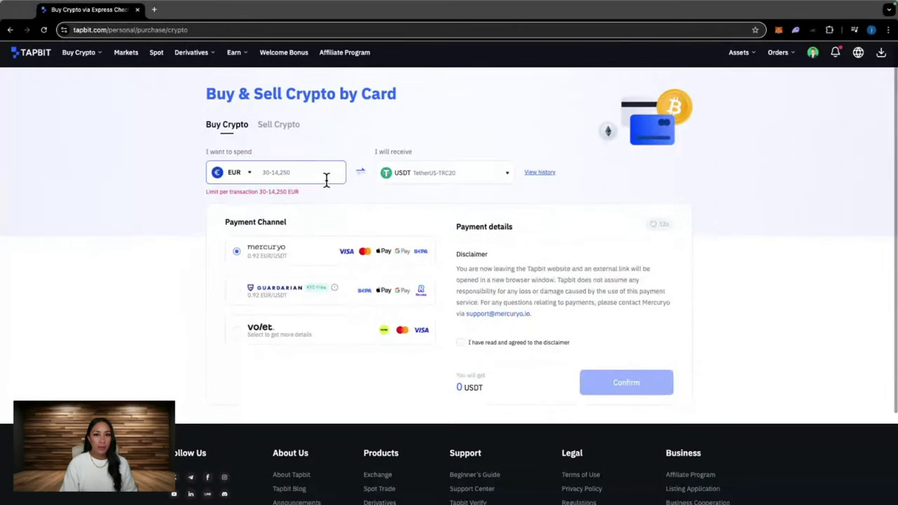
Set the spend currency to AUD with an amount of 110.
{"action": "left_click", "coordinate": [325, 179]}
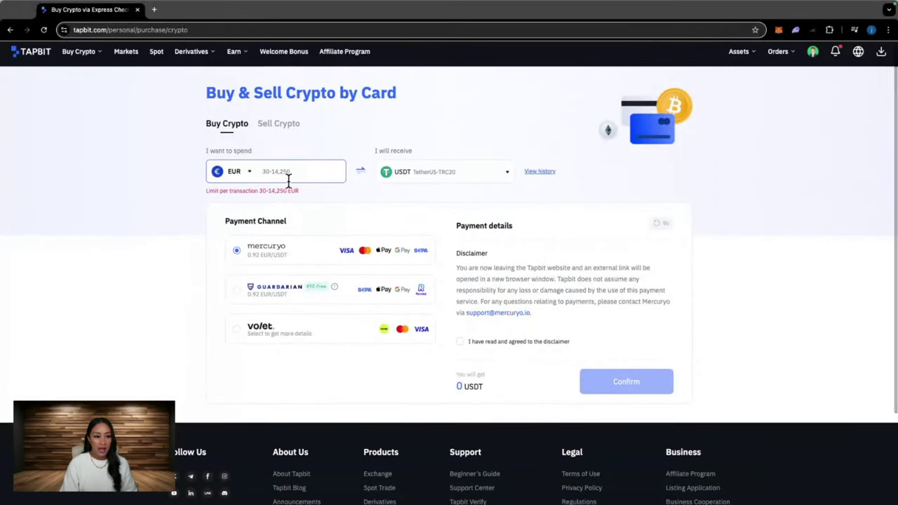
{"action": "left_click", "coordinate": [249, 175]}
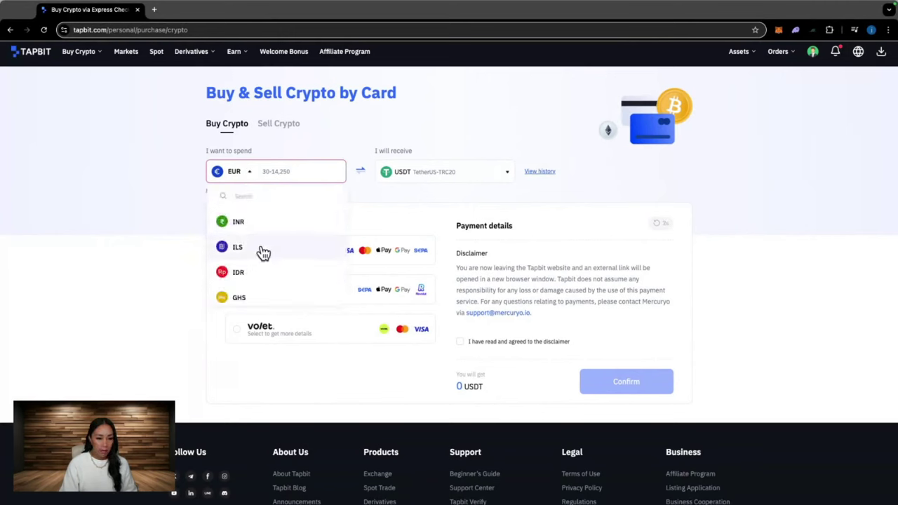
{"action": "scroll", "coordinate": [262, 251], "scroll_direction": "down", "scroll_amount": 5}
{"action": "scroll", "coordinate": [261, 251], "scroll_direction": "down", "scroll_amount": 5}
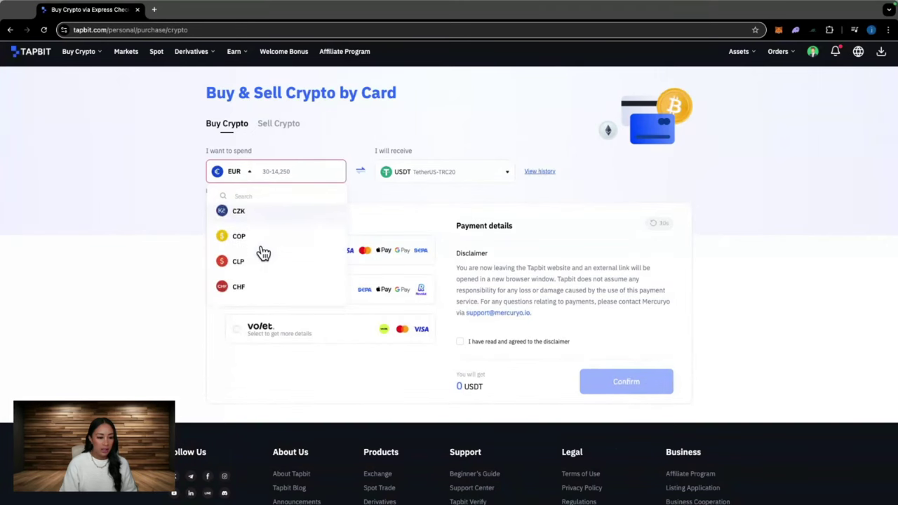
{"action": "left_click", "coordinate": [259, 266]}
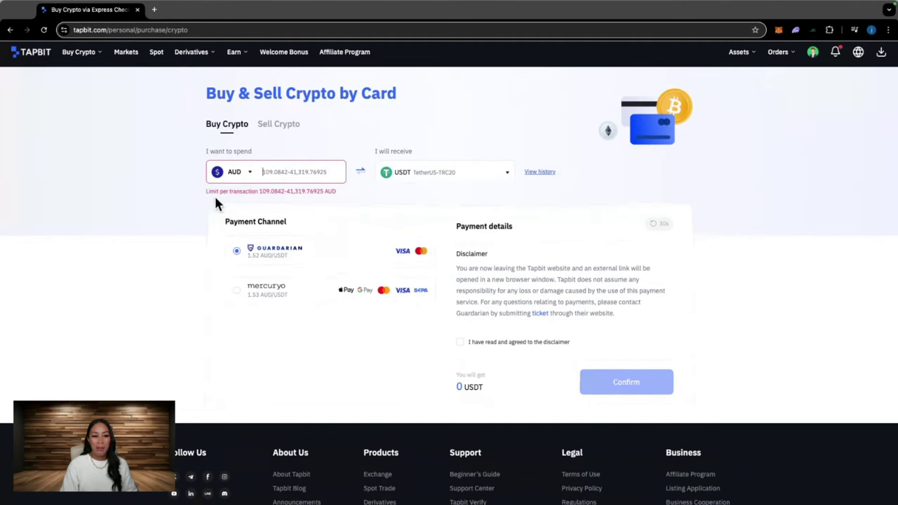
{"action": "left_click_drag", "start_coordinate": [205, 191], "coordinate": [322, 192]}
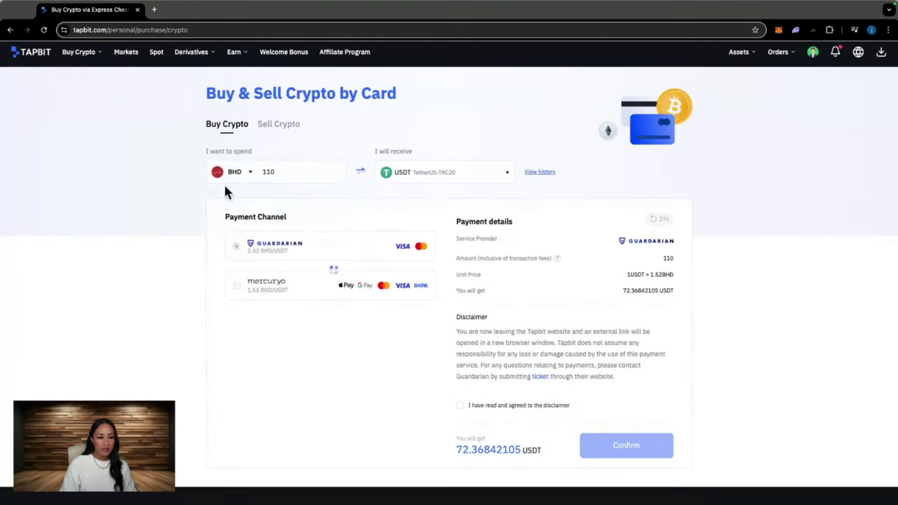
{"action": "left_click", "coordinate": [215, 183]}
{"action": "key", "text": "BackSpace"}
{"action": "key", "text": "BackSpace"}
{"action": "key", "text": "BackSpace"}
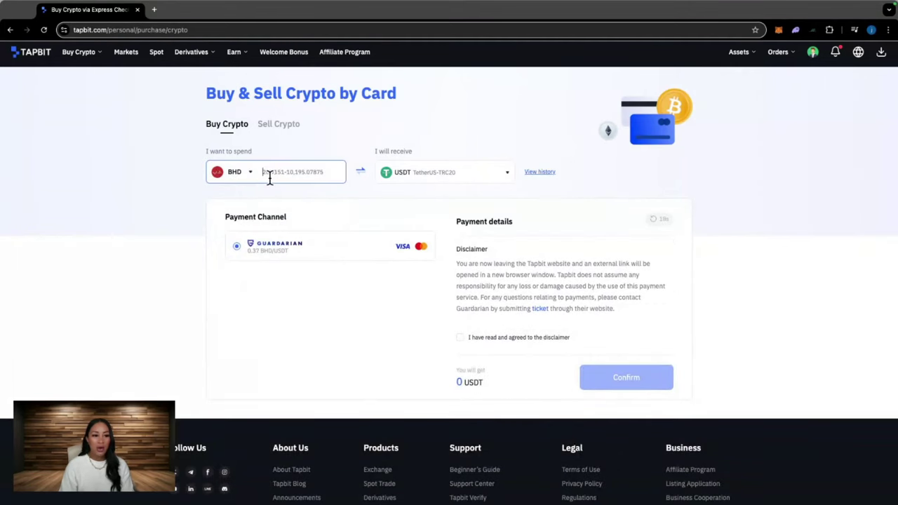
{"action": "left_click", "coordinate": [244, 177]}
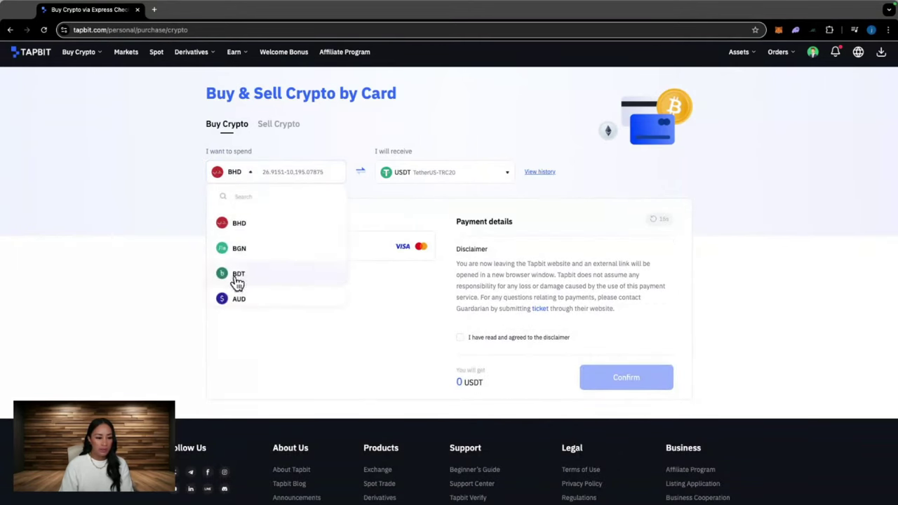
{"action": "left_click", "coordinate": [238, 280]}
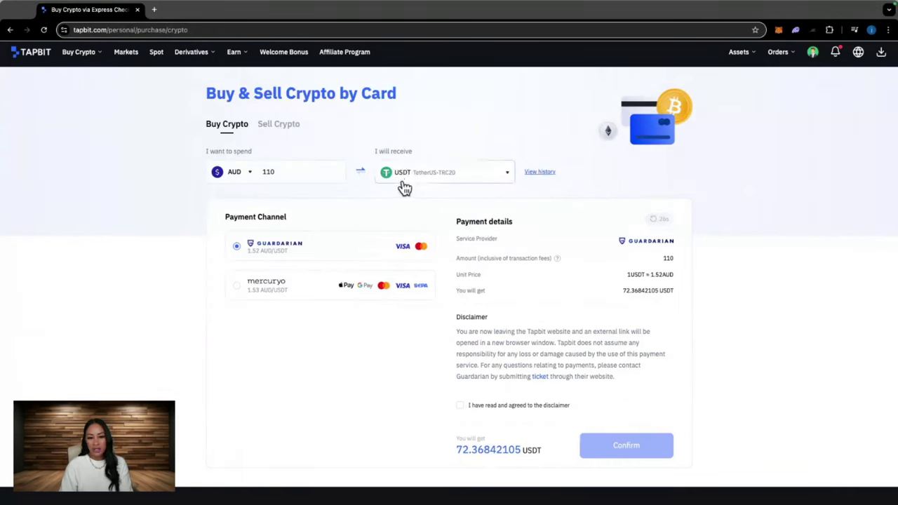
Keep USDT TetherUS-TRC20 as the coin to receive.
{"action": "left_click", "coordinate": [510, 178]}
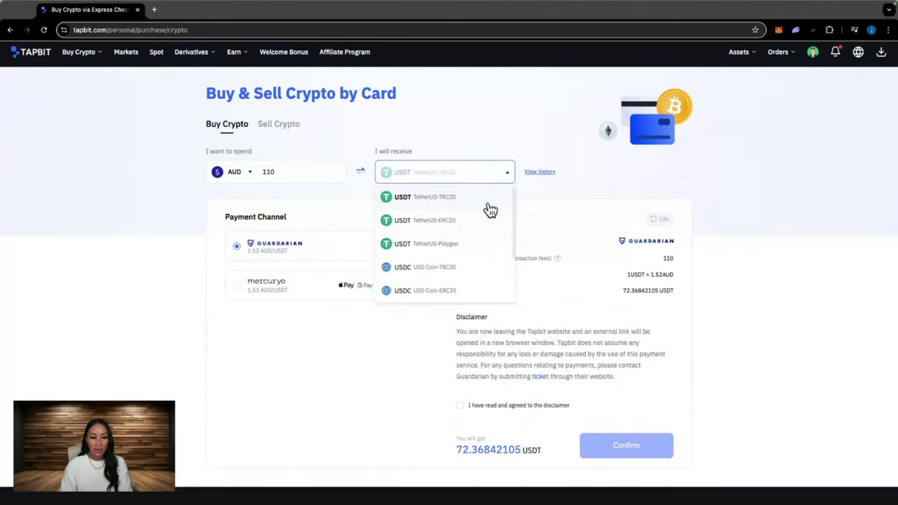
{"action": "scroll", "coordinate": [453, 231], "scroll_direction": "down", "scroll_amount": 1}
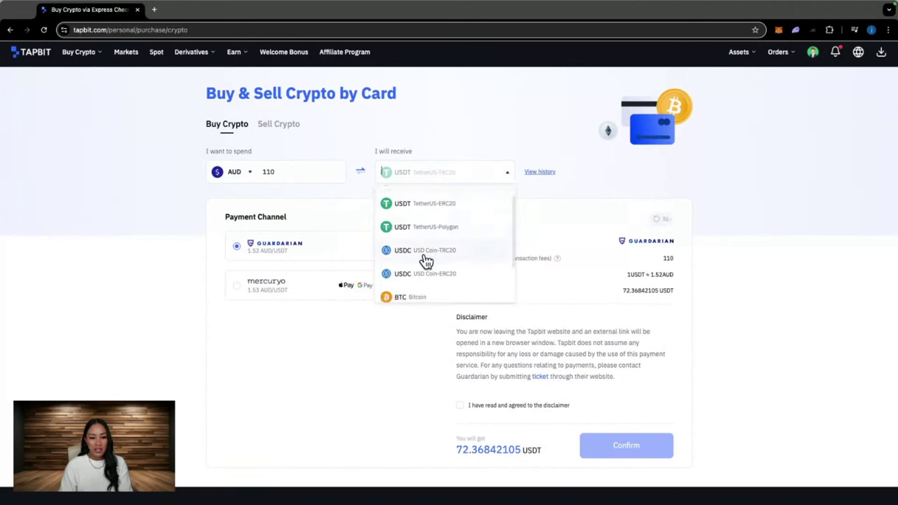
{"action": "scroll", "coordinate": [426, 261], "scroll_direction": "down", "scroll_amount": 2}
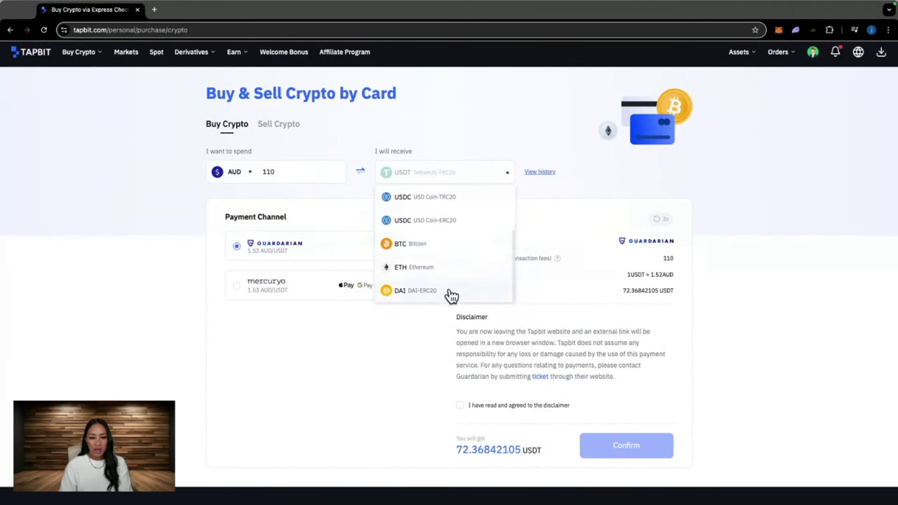
{"action": "scroll", "coordinate": [456, 198], "scroll_direction": "up", "scroll_amount": 3}
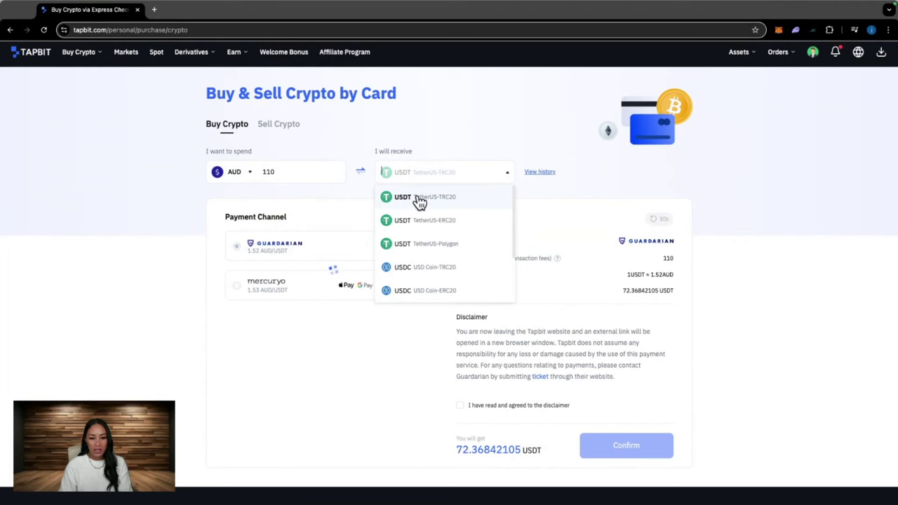
{"action": "left_click", "coordinate": [417, 203]}
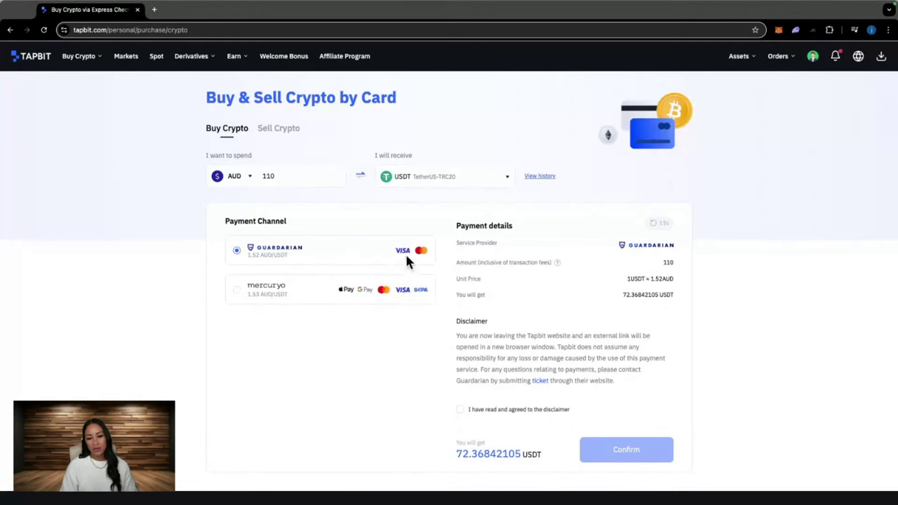
Choose Mercuryo as payment channel, accept the disclaimer and confirm the purchase.
{"action": "left_click", "coordinate": [237, 291]}
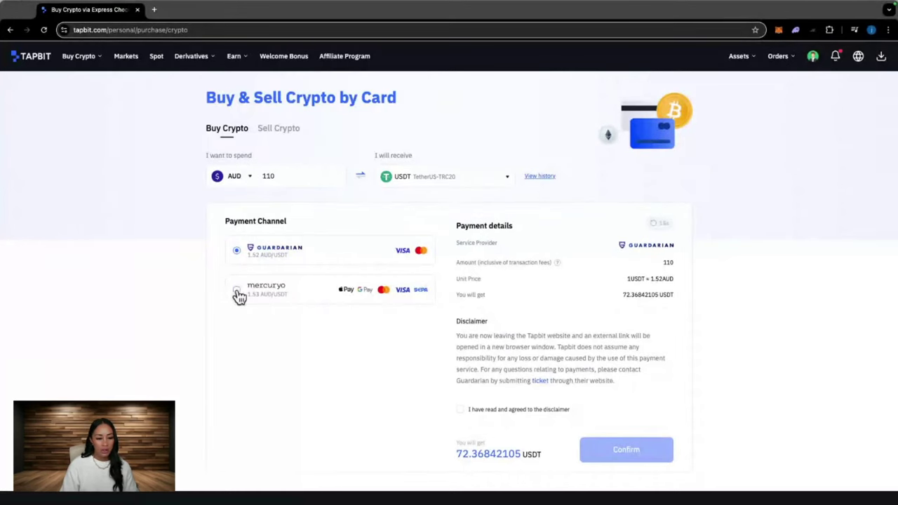
{"action": "scroll", "coordinate": [421, 337], "scroll_direction": "down", "scroll_amount": 1}
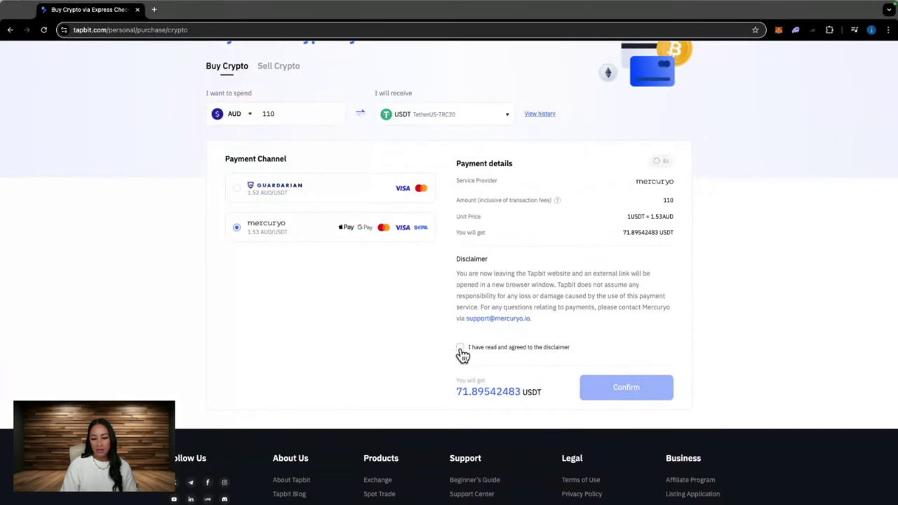
{"action": "left_click", "coordinate": [460, 349]}
{"action": "scroll", "coordinate": [596, 385], "scroll_direction": "down", "scroll_amount": 1}
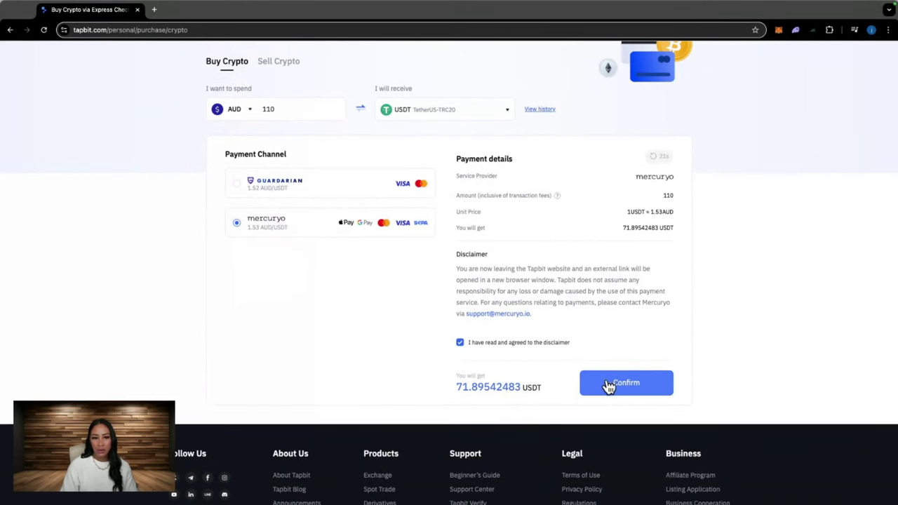
{"action": "left_click", "coordinate": [610, 384]}
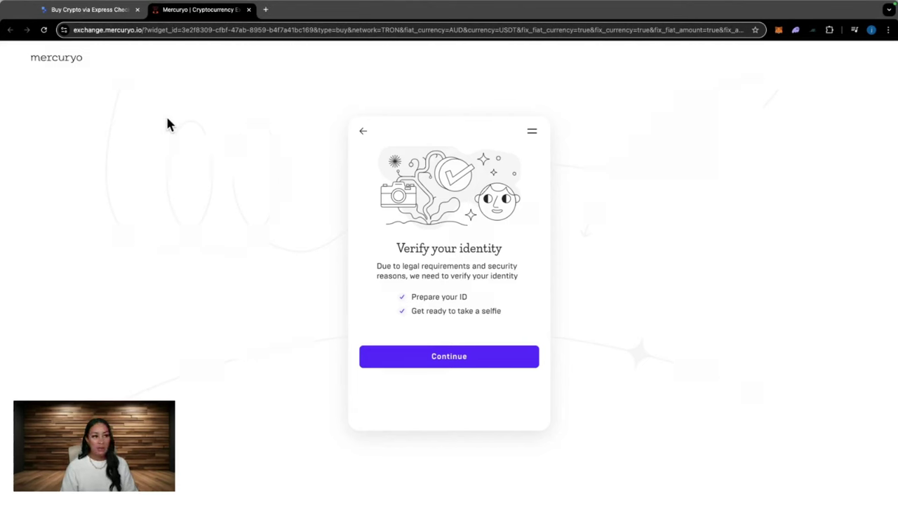
Close the Mercuryo identity verification tab with Cmd+W to return to Tapbit.
{"action": "left_click_drag", "start_coordinate": [385, 254], "coordinate": [510, 257]}
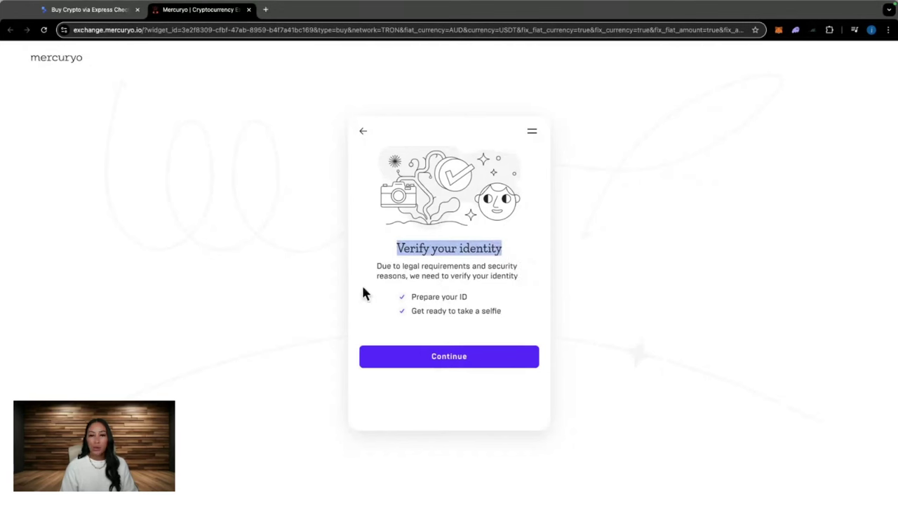
{"action": "key", "text": "super+w"}
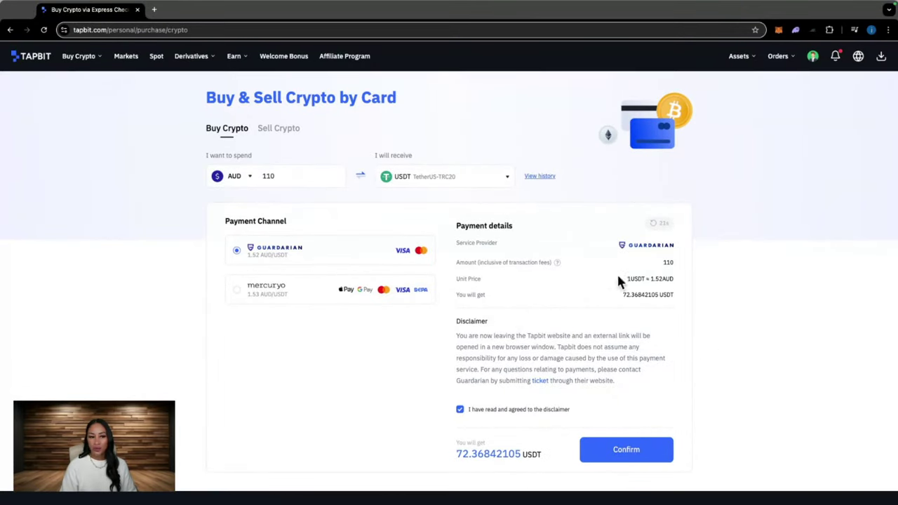
On Sell Crypto, quote 100 USDT for USD, receiving 99 USD via Mercuryo.
{"action": "mouse_move", "coordinate": [752, 64]}
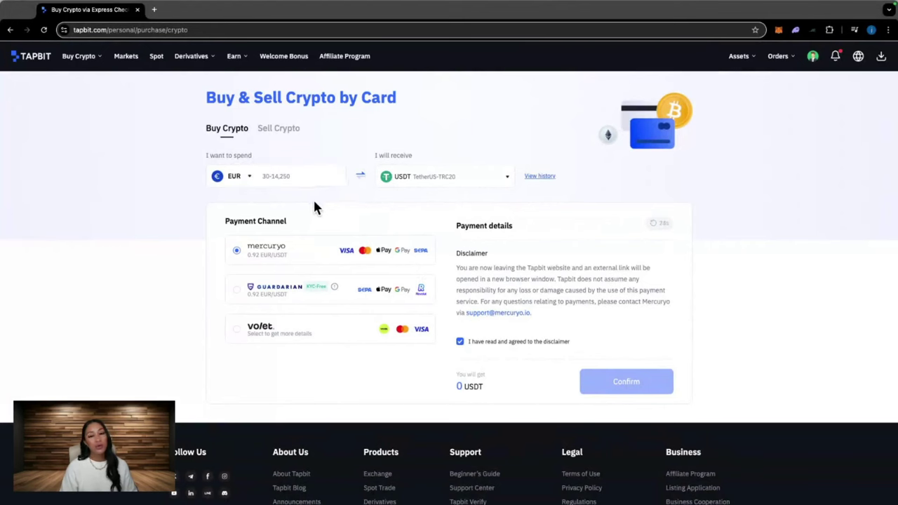
{"action": "left_click", "coordinate": [285, 132]}
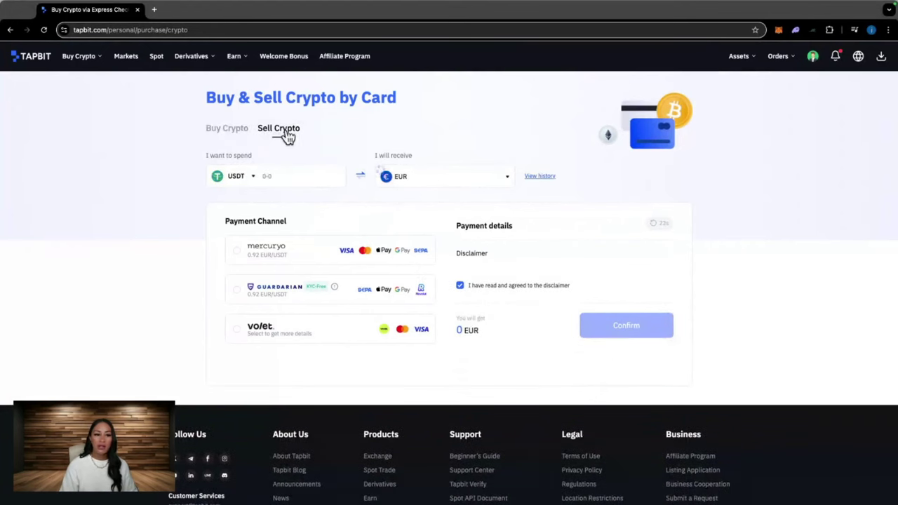
{"action": "double_click", "coordinate": [254, 180]}
{"action": "left_click", "coordinate": [254, 180]}
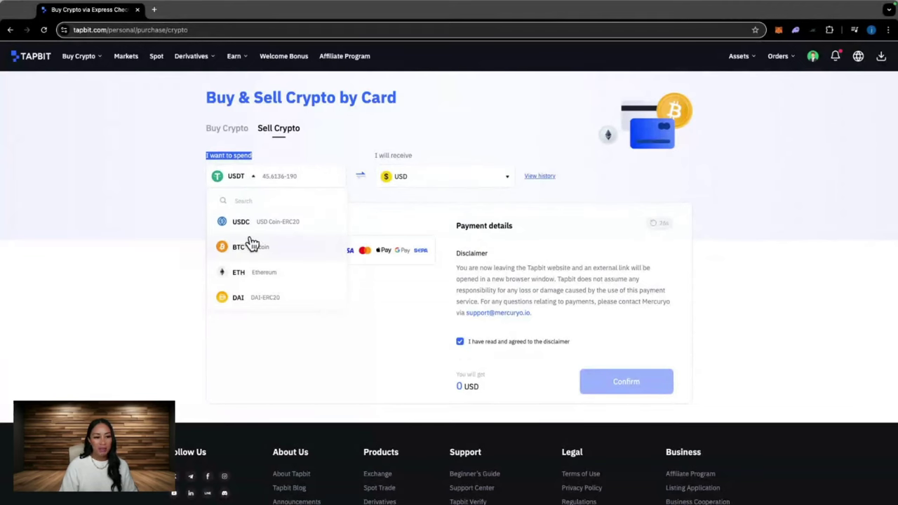
{"action": "left_click", "coordinate": [292, 179]}
{"action": "type", "text": "100"}
{"action": "scroll", "coordinate": [292, 180], "scroll_direction": "down", "scroll_amount": 1}
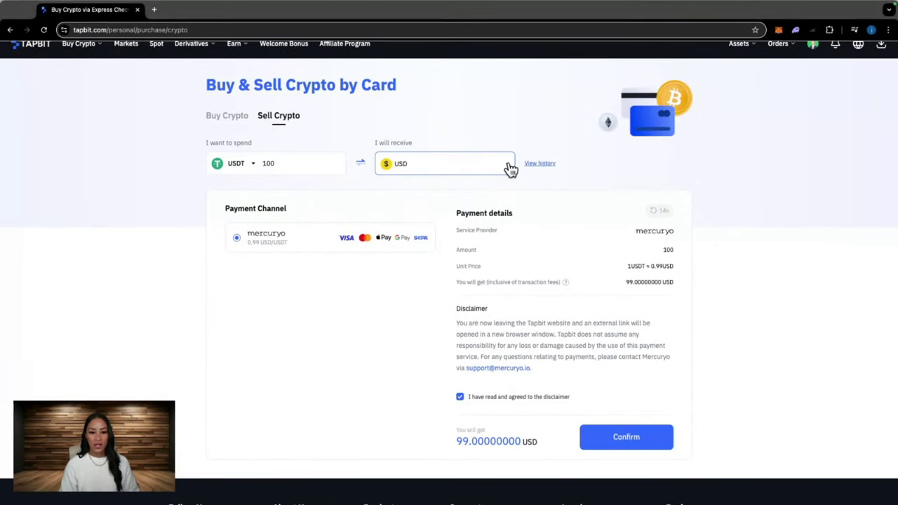
{"action": "left_click", "coordinate": [507, 176]}
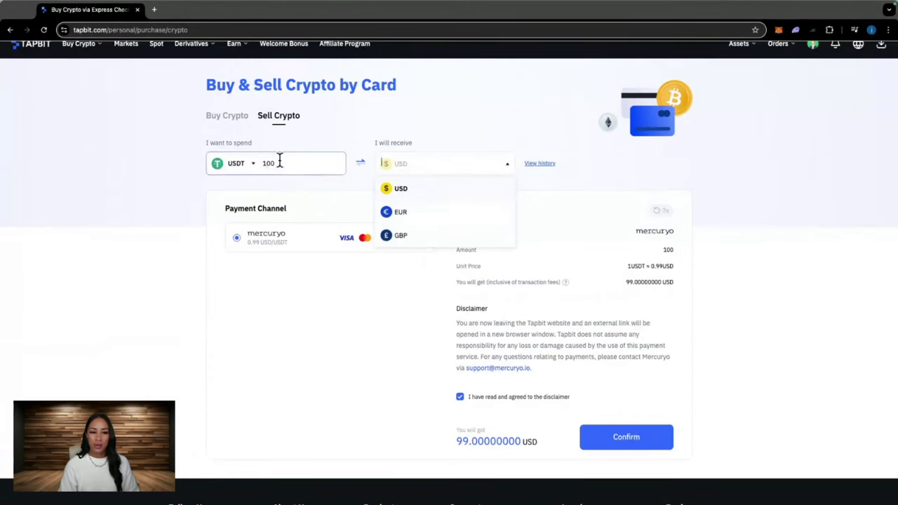
{"action": "left_click", "coordinate": [377, 102]}
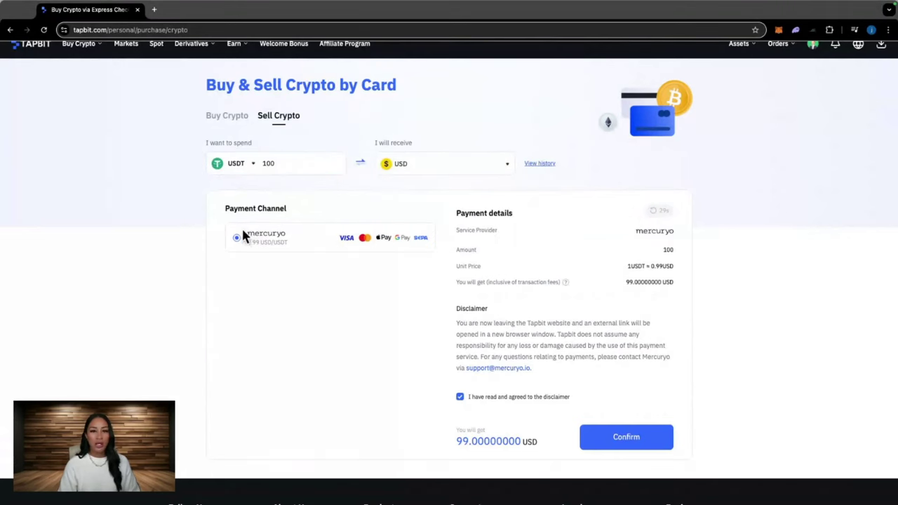
{"action": "scroll", "coordinate": [644, 283], "scroll_direction": "down", "scroll_amount": 1}
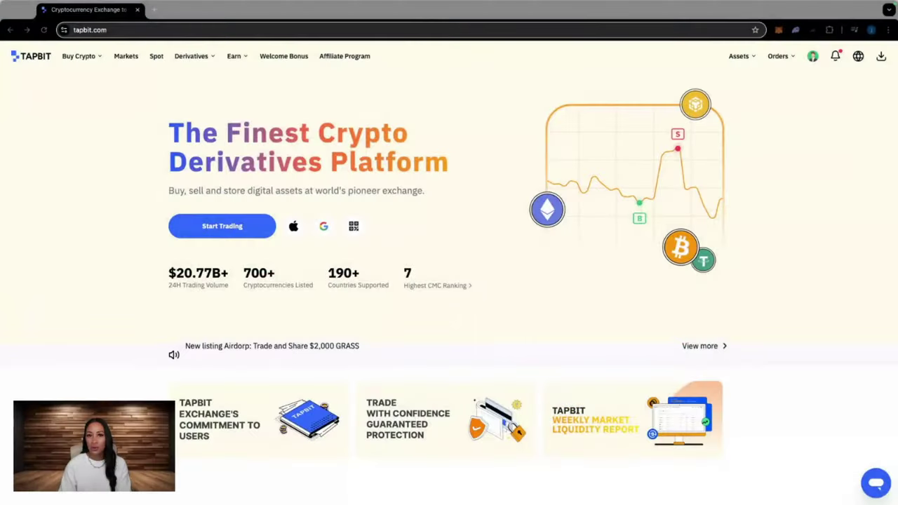
Open Deposit from Assets, keep USDT, and select the TRX Tron(TRC20) network.
{"action": "mouse_move", "coordinate": [747, 62]}
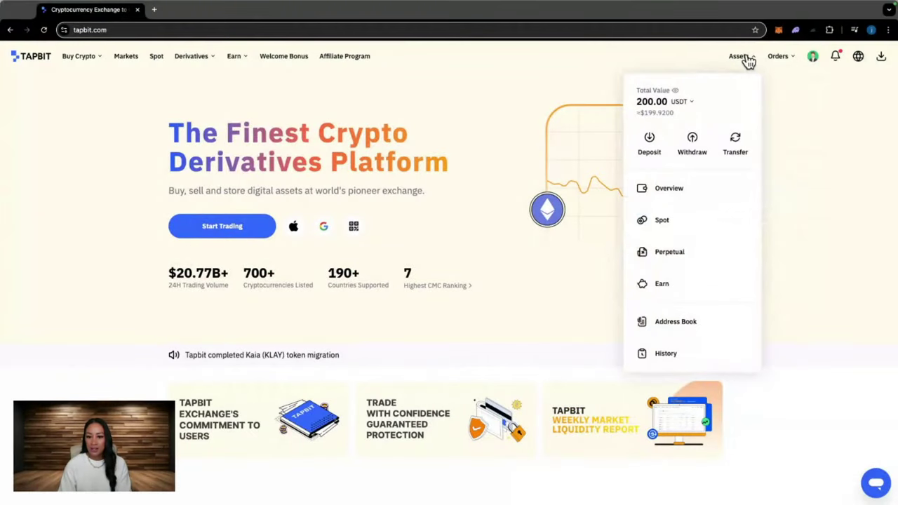
{"action": "left_click", "coordinate": [651, 148]}
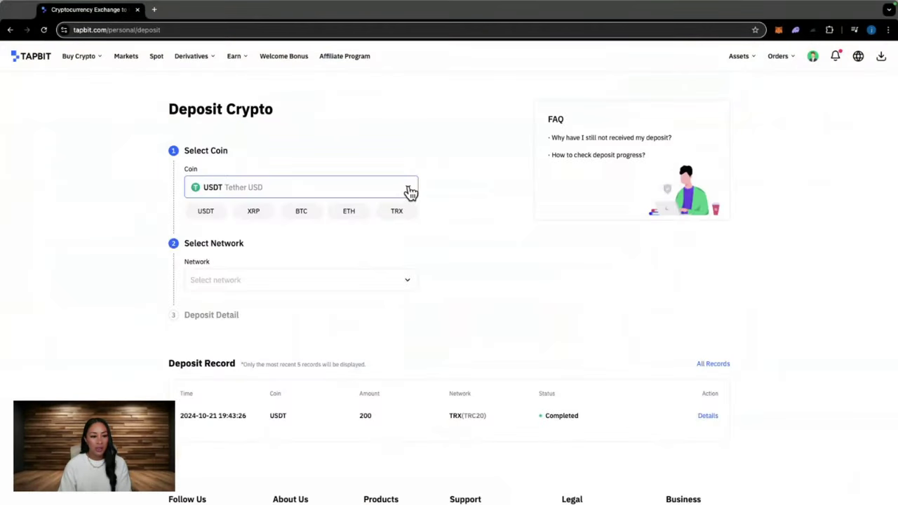
{"action": "left_click", "coordinate": [409, 193]}
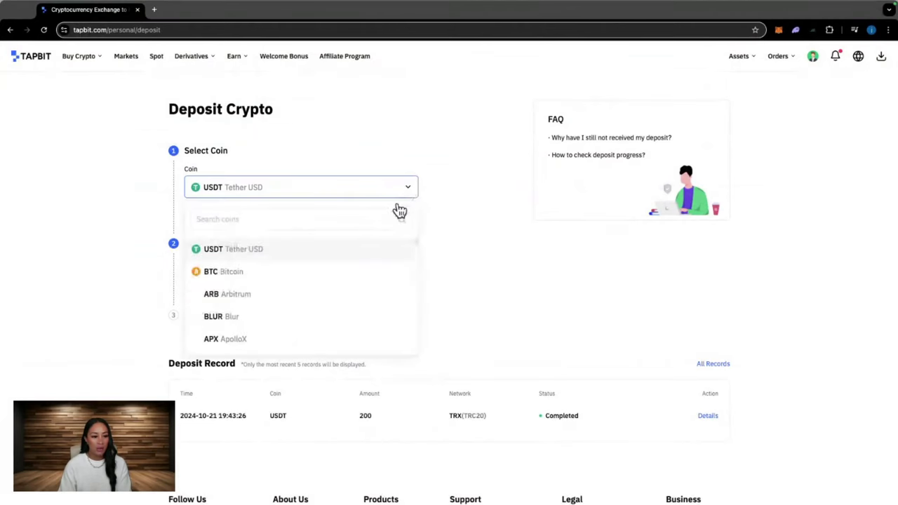
{"action": "left_click", "coordinate": [226, 220]}
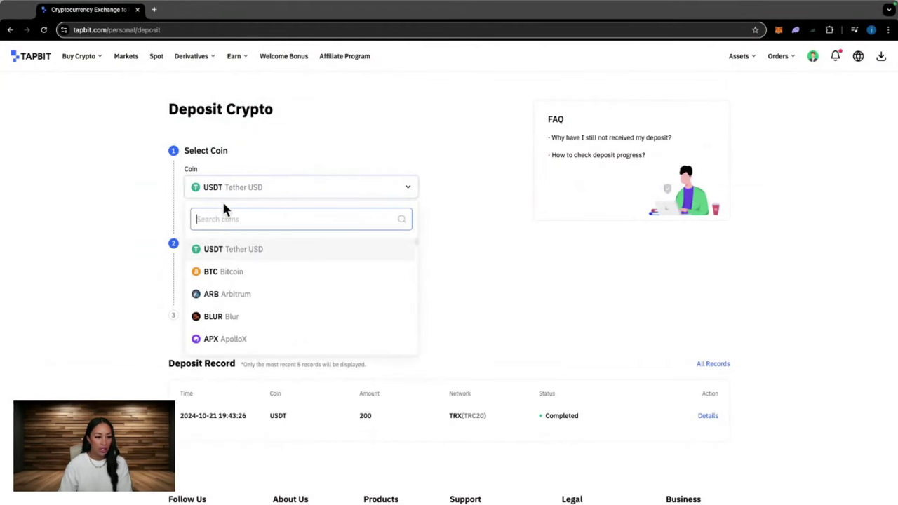
{"action": "scroll", "coordinate": [232, 274], "scroll_direction": "down", "scroll_amount": 2}
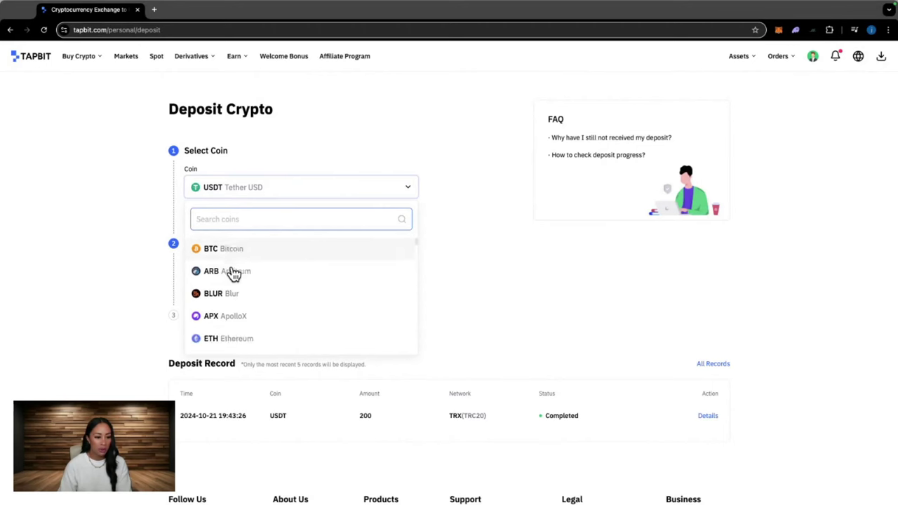
{"action": "scroll", "coordinate": [232, 274], "scroll_direction": "down", "scroll_amount": 5}
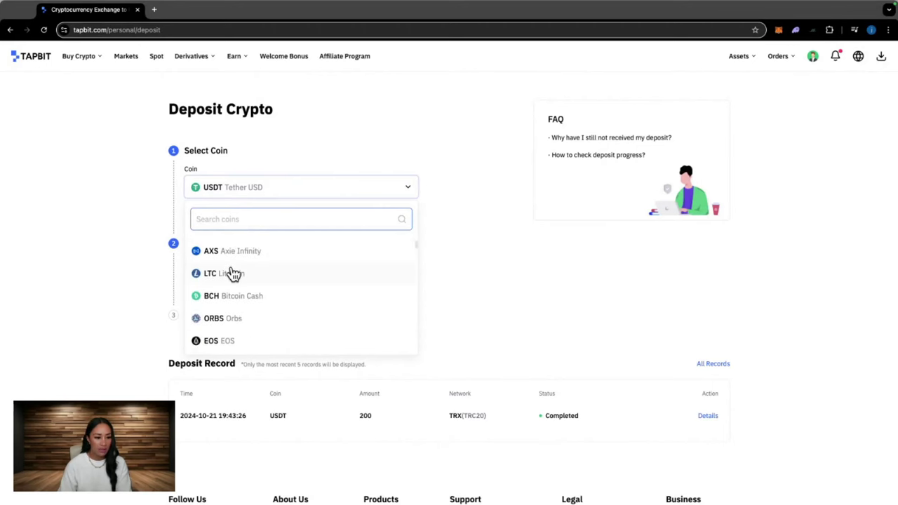
{"action": "scroll", "coordinate": [263, 203], "scroll_direction": "down", "scroll_amount": 1}
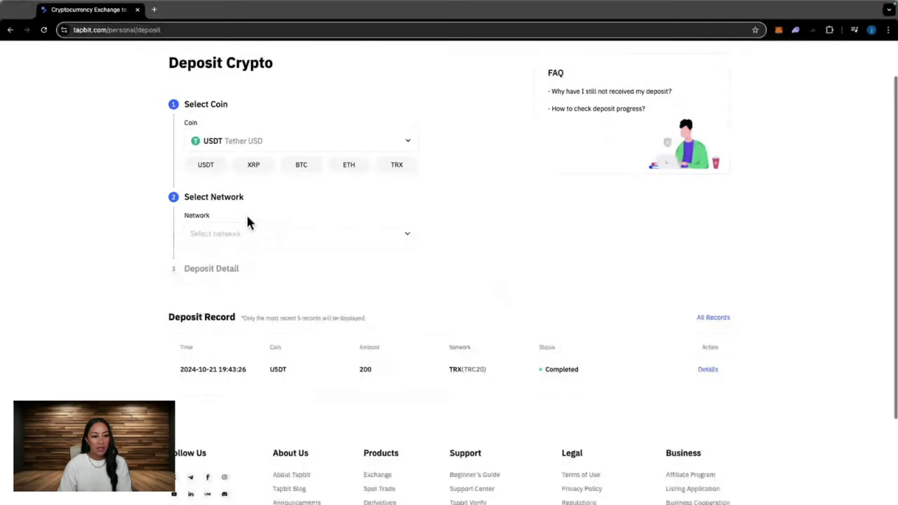
{"action": "left_click", "coordinate": [406, 239]}
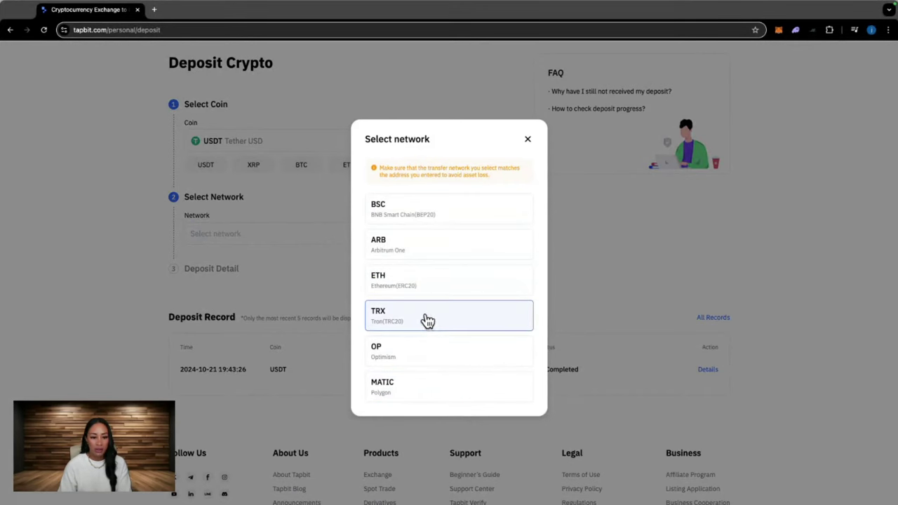
{"action": "left_click", "coordinate": [426, 317]}
{"action": "left_click_drag", "start_coordinate": [192, 275], "coordinate": [399, 278]}
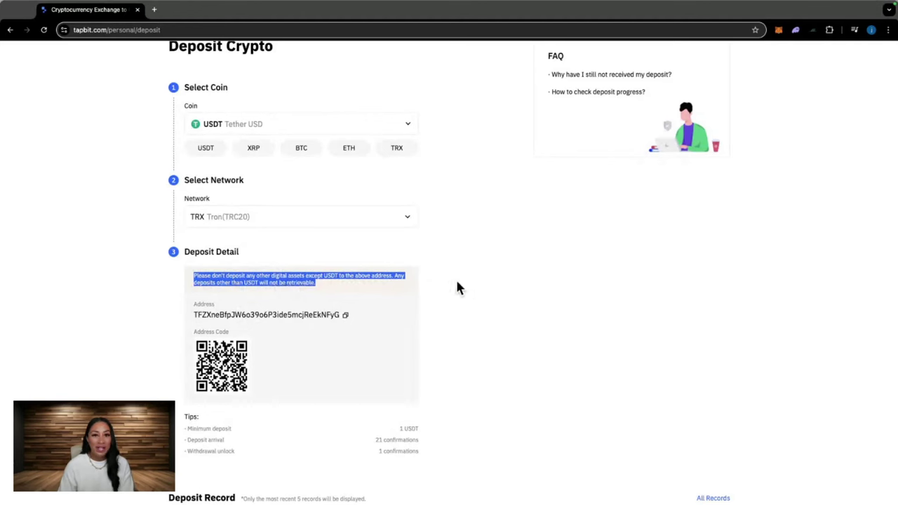
Copy the USDT TRC20 deposit address using the copy icon beside it.
{"action": "left_click", "coordinate": [395, 276]}
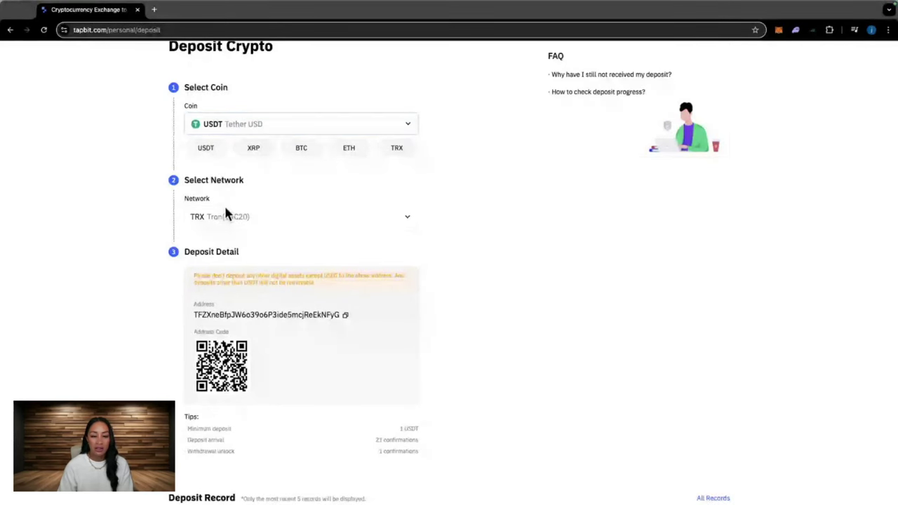
{"action": "scroll", "coordinate": [226, 225], "scroll_direction": "down", "scroll_amount": 1}
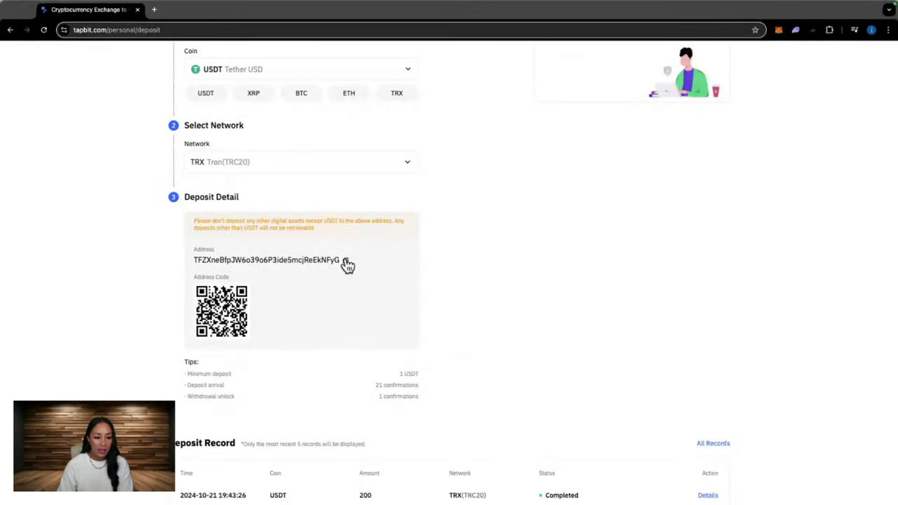
{"action": "left_click", "coordinate": [345, 260]}
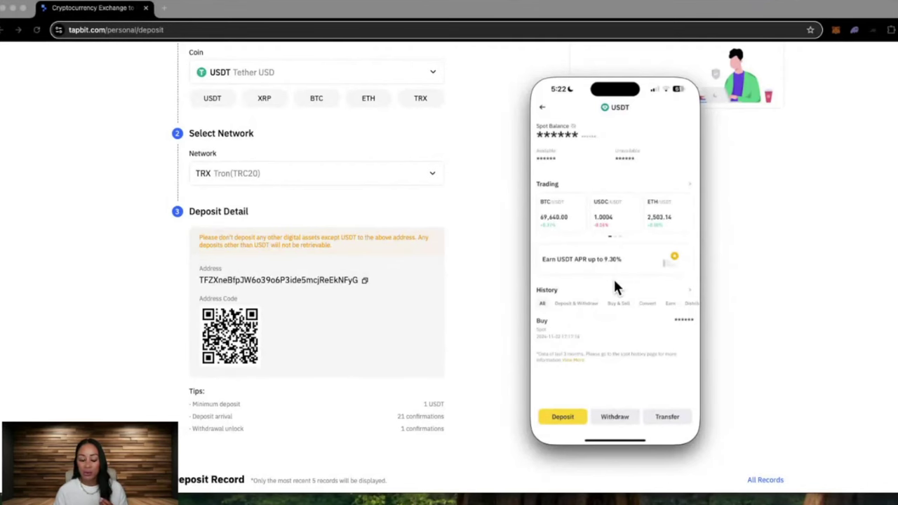
Withdraw 10 USDT from Binance over Tron (TRC20) to the pasted Tapbit address and confirm.
{"action": "left_click", "coordinate": [605, 417]}
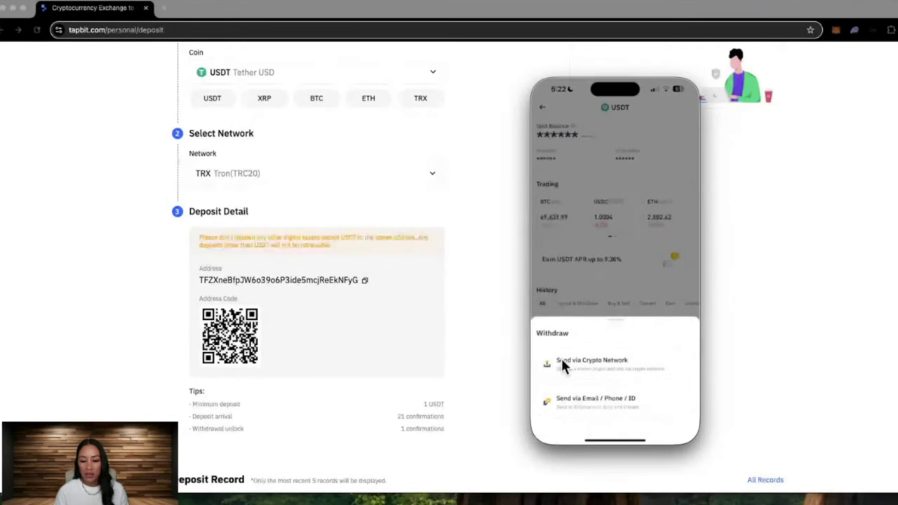
{"action": "left_click", "coordinate": [599, 366]}
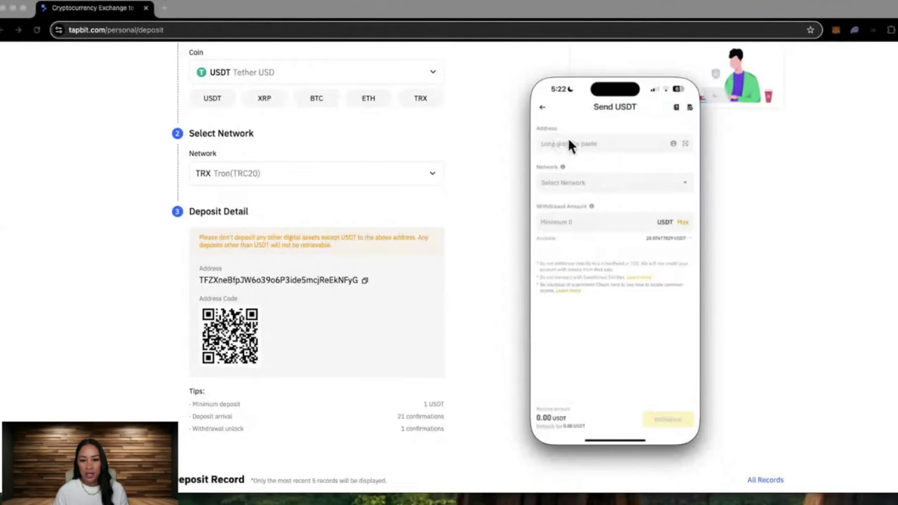
{"action": "left_click", "coordinate": [581, 143]}
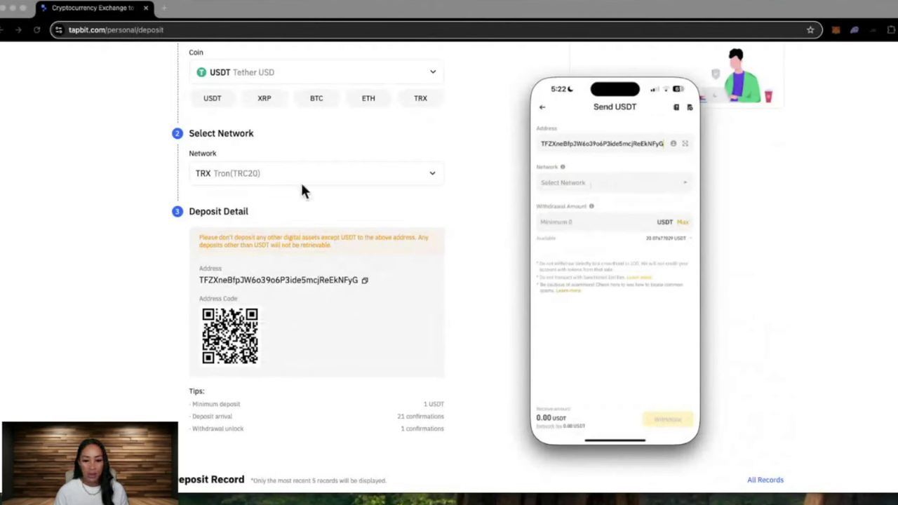
{"action": "left_click", "coordinate": [683, 184]}
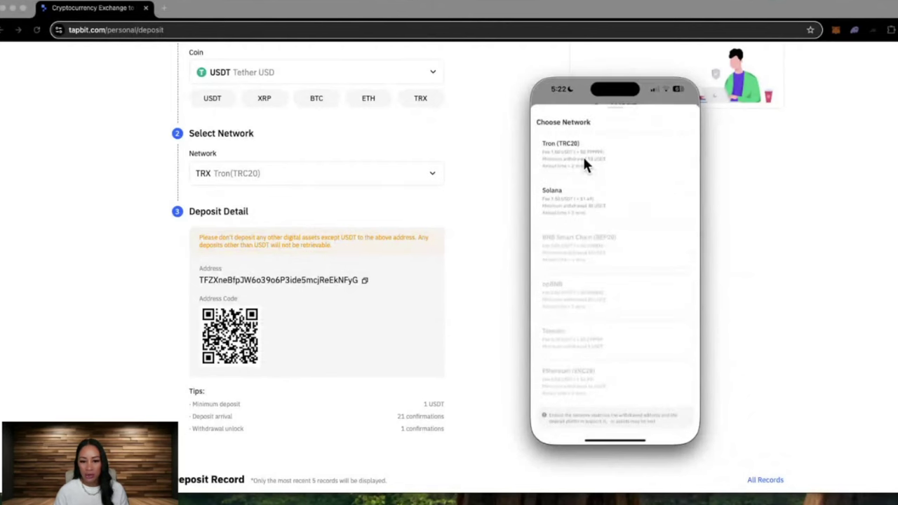
{"action": "left_click", "coordinate": [558, 144]}
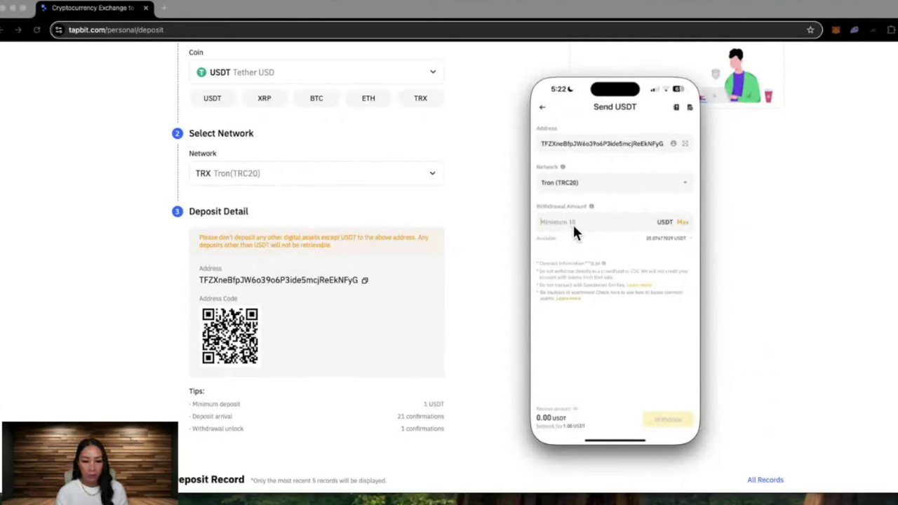
{"action": "type", "text": "10"}
{"action": "left_click", "coordinate": [667, 424]}
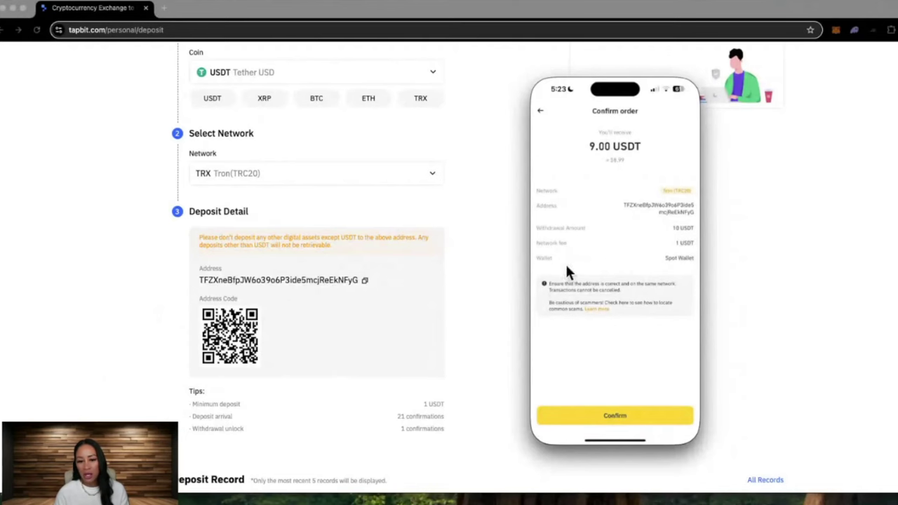
{"action": "left_click", "coordinate": [620, 417]}
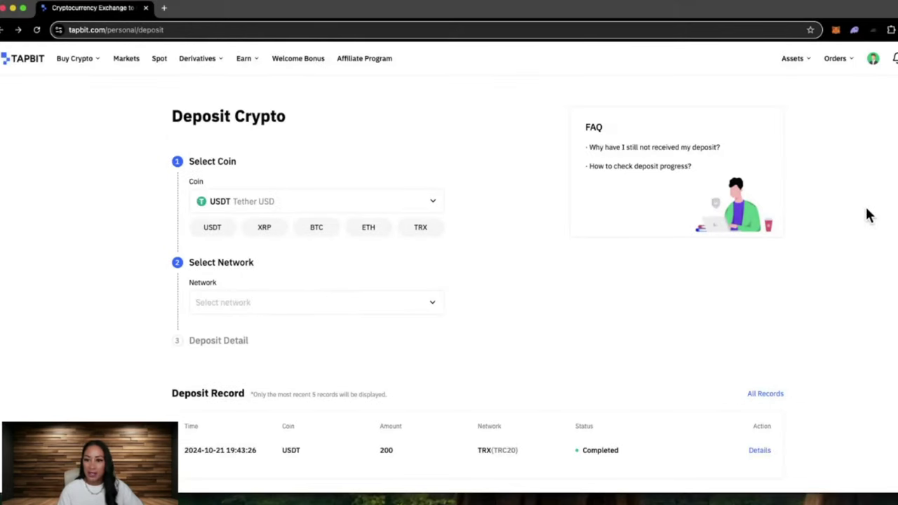
Browse the spot pair lists for USDC, BRC20, Metaverse, DeFi, Layer1/Layer2, NFT and AI.
{"action": "mouse_move", "coordinate": [800, 61]}
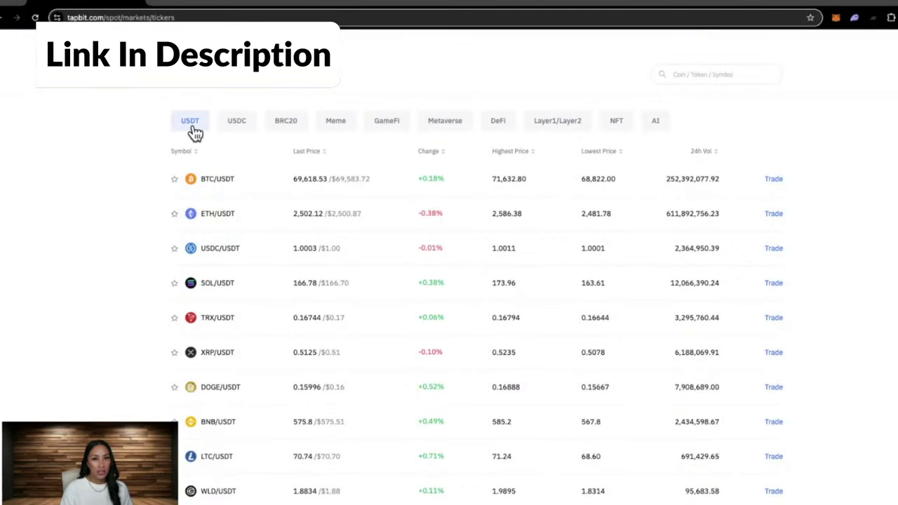
{"action": "left_click", "coordinate": [239, 131]}
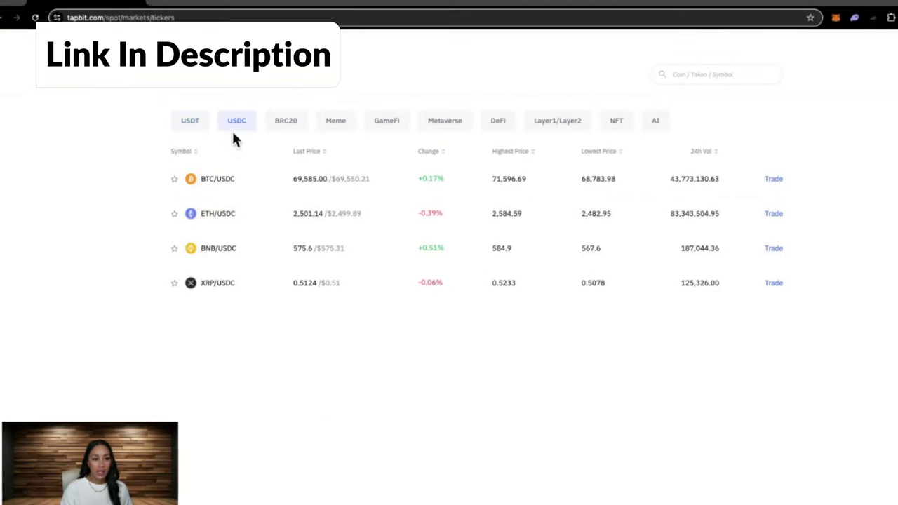
{"action": "left_click", "coordinate": [282, 131]}
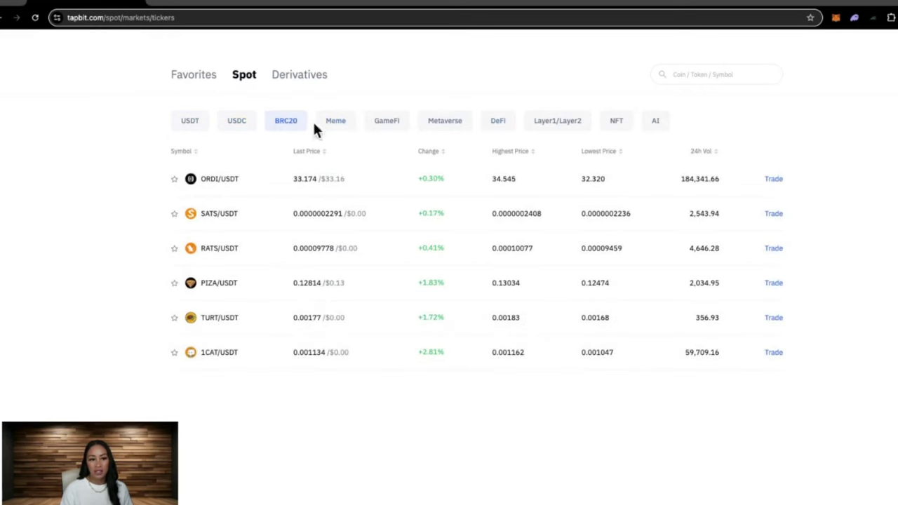
{"action": "left_click", "coordinate": [439, 129]}
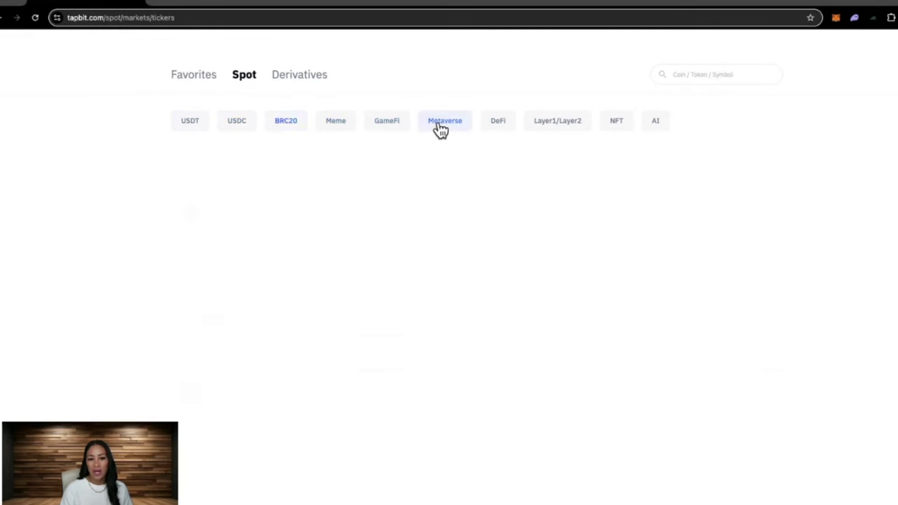
{"action": "left_click", "coordinate": [499, 127]}
{"action": "left_click", "coordinate": [556, 128]}
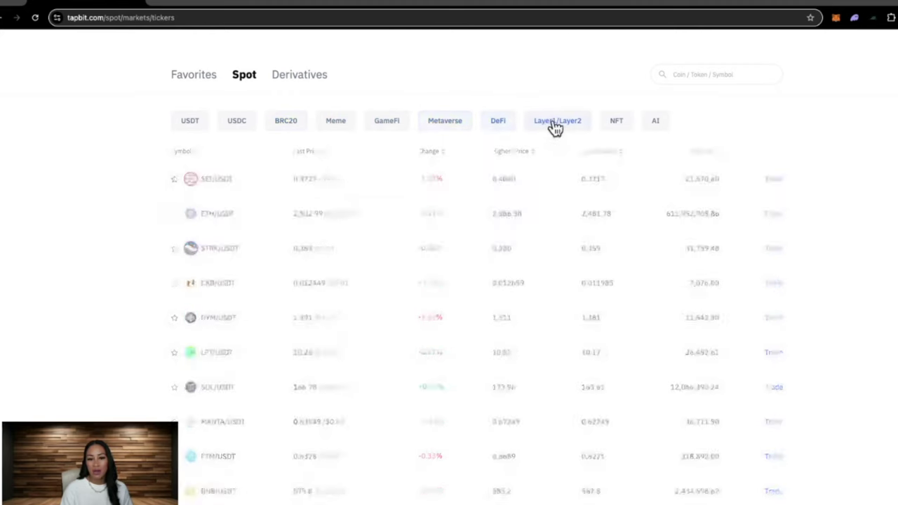
{"action": "left_click", "coordinate": [615, 125]}
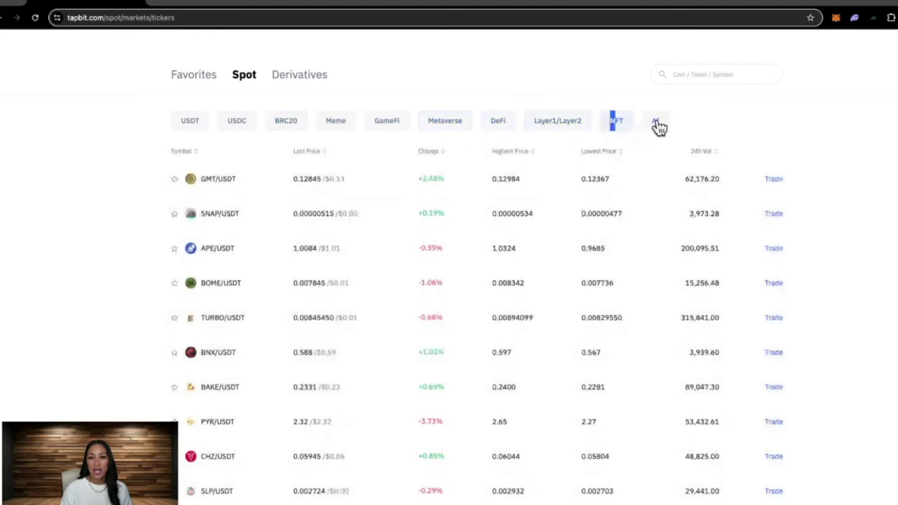
{"action": "left_click", "coordinate": [651, 122]}
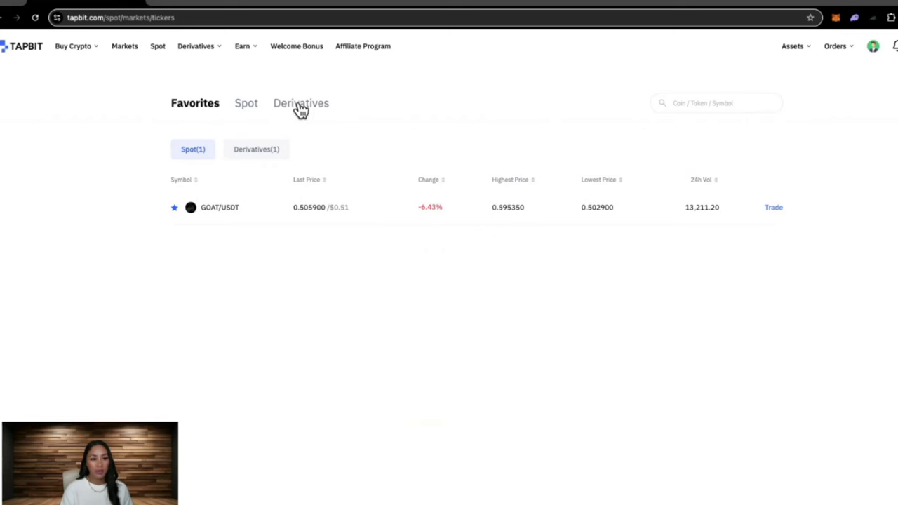
In the Derivatives perpetual list, star LTCUSDT, XRPUSDT and the pair below them as favorites.
{"action": "left_click", "coordinate": [300, 105]}
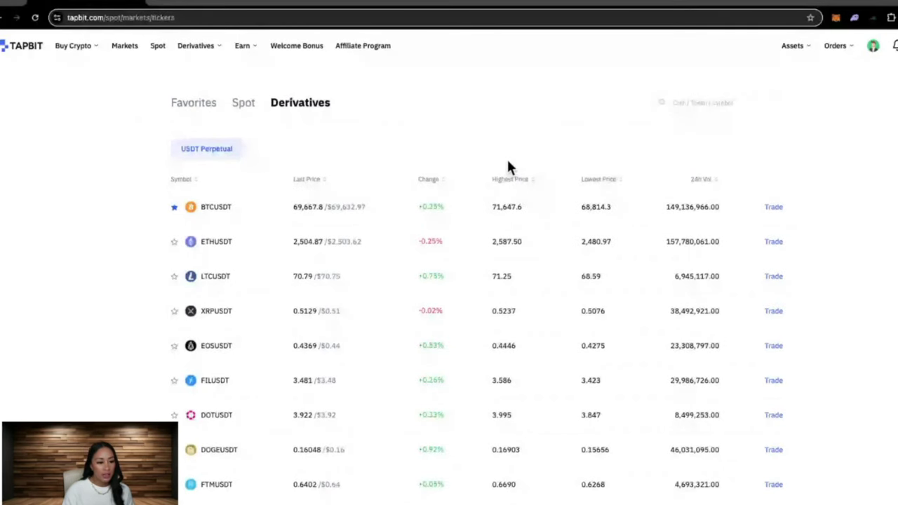
{"action": "left_click", "coordinate": [175, 241]}
{"action": "left_click", "coordinate": [174, 277]}
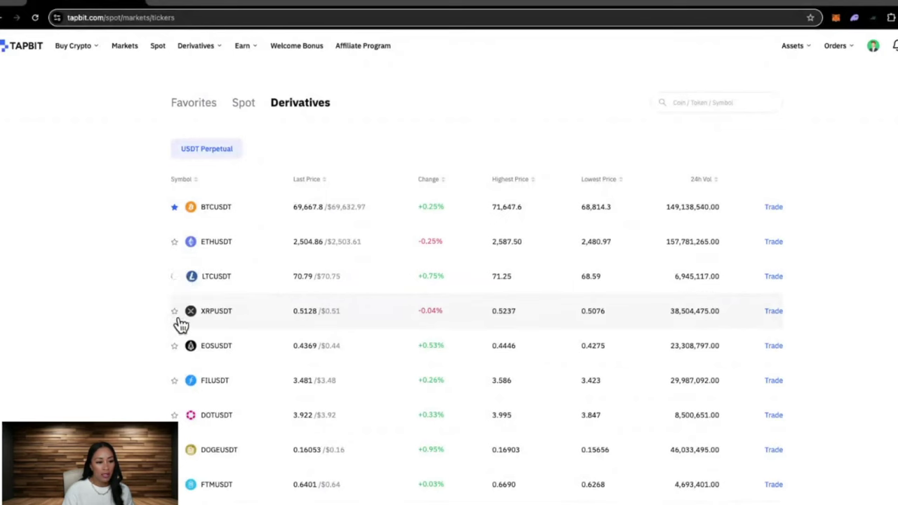
{"action": "left_click", "coordinate": [174, 311]}
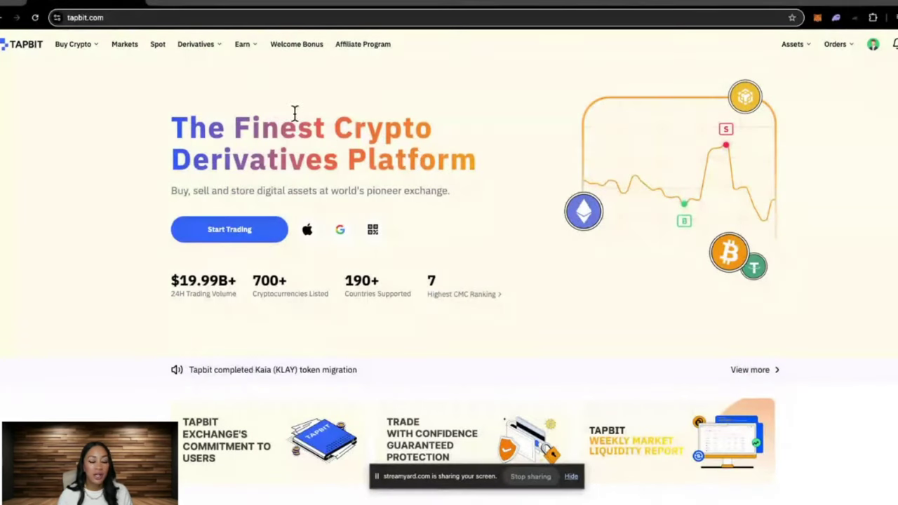
Review the Earn Flexible Savings pools and their yields, then go to the Welcome Bonus page.
{"action": "mouse_move", "coordinate": [200, 52]}
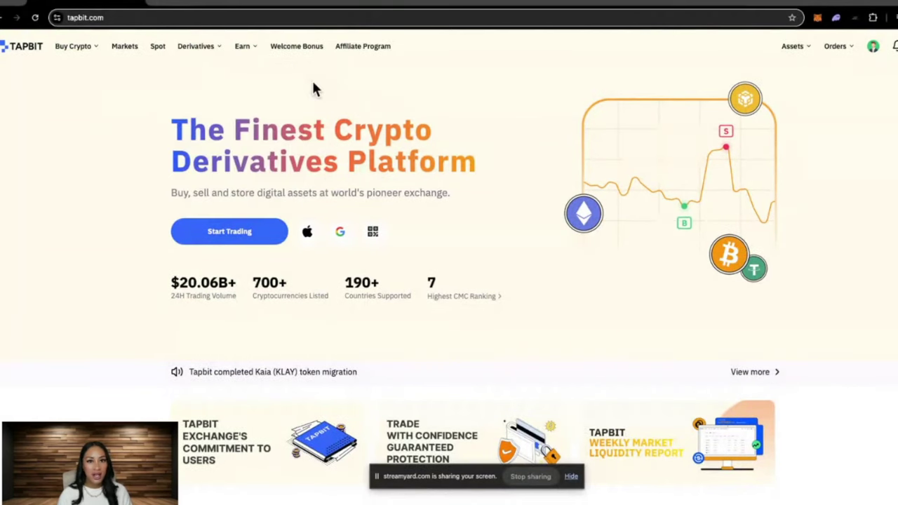
{"action": "mouse_move", "coordinate": [250, 53]}
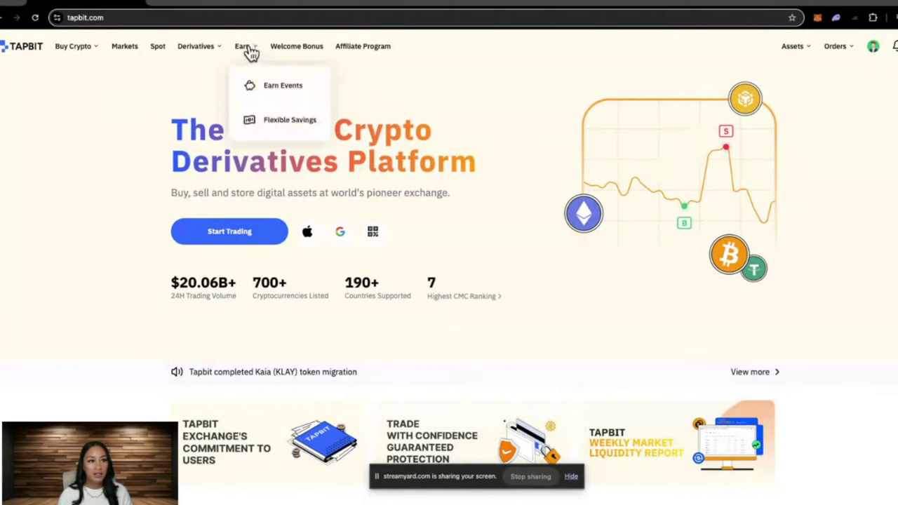
{"action": "left_click", "coordinate": [277, 128]}
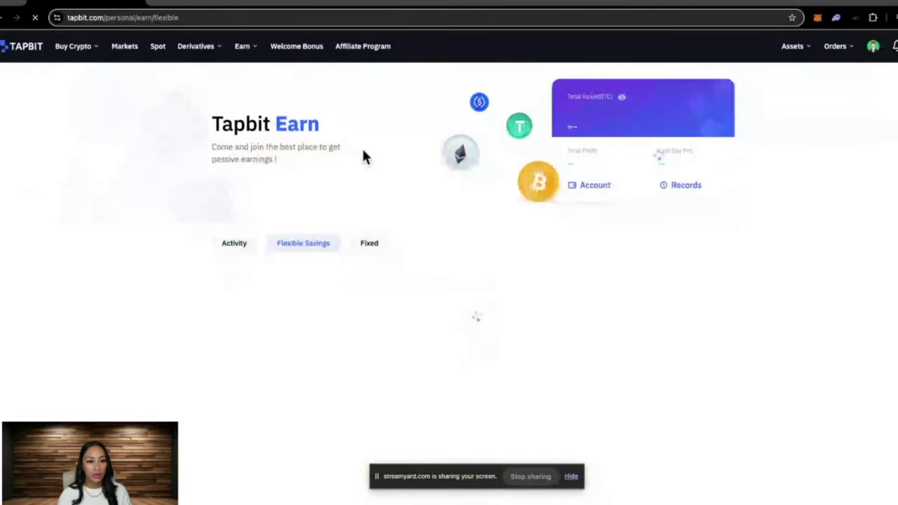
{"action": "scroll", "coordinate": [365, 149], "scroll_direction": "down", "scroll_amount": 1}
{"action": "scroll", "coordinate": [366, 160], "scroll_direction": "down", "scroll_amount": 1}
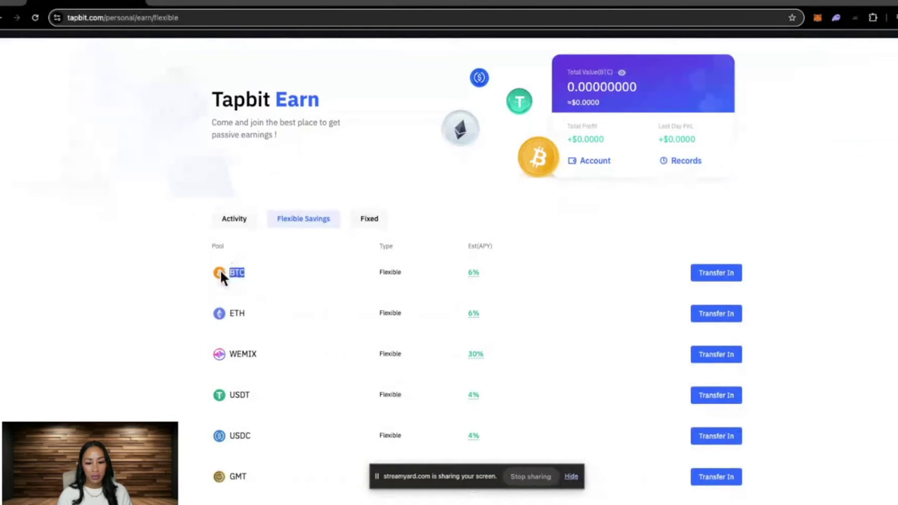
{"action": "left_click", "coordinate": [714, 275]}
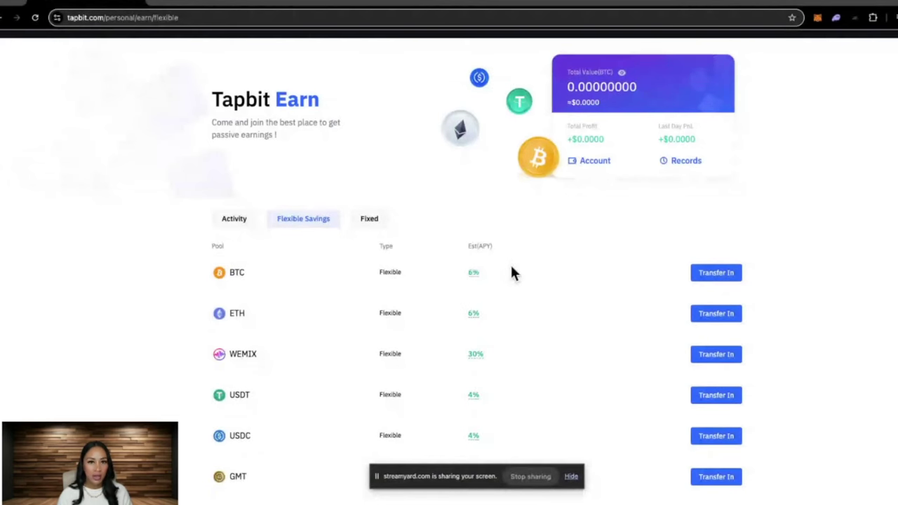
{"action": "scroll", "coordinate": [512, 268], "scroll_direction": "up", "scroll_amount": 1}
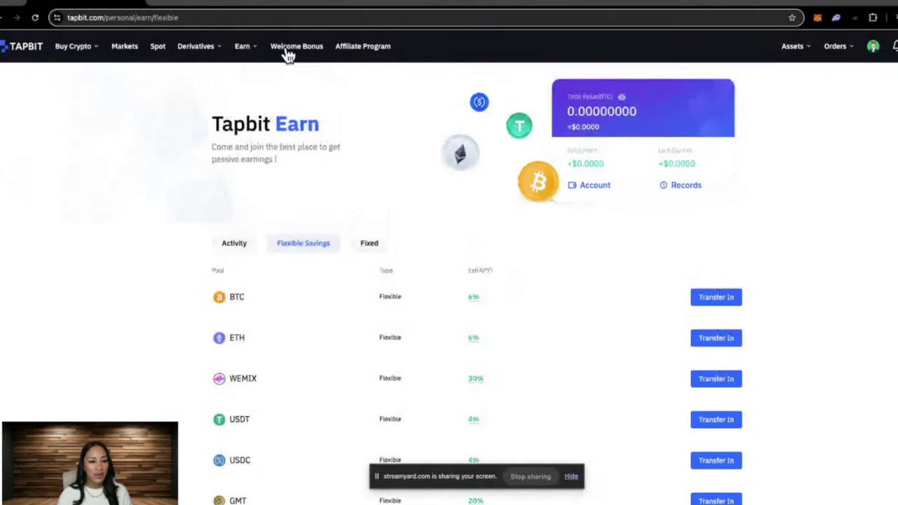
{"action": "left_click", "coordinate": [289, 47]}
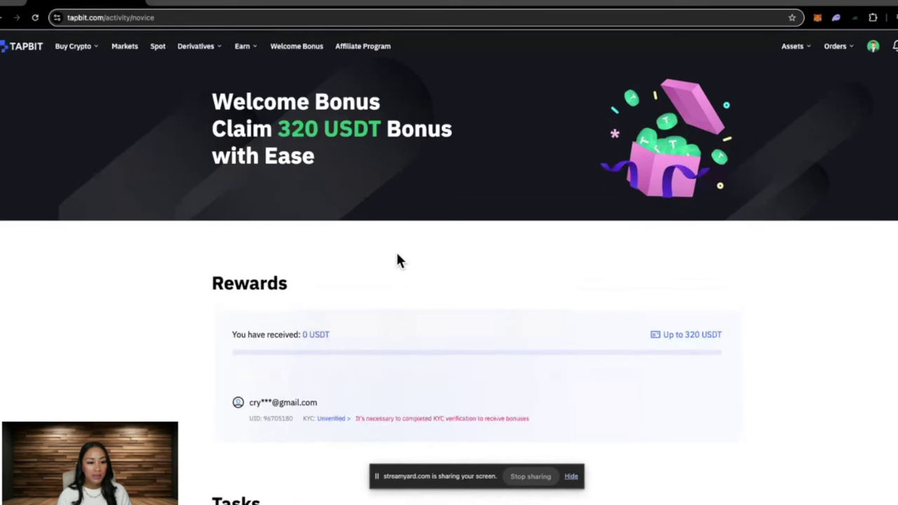
{"action": "scroll", "coordinate": [397, 256], "scroll_direction": "down", "scroll_amount": 3}
{"action": "scroll", "coordinate": [397, 258], "scroll_direction": "down", "scroll_amount": 5}
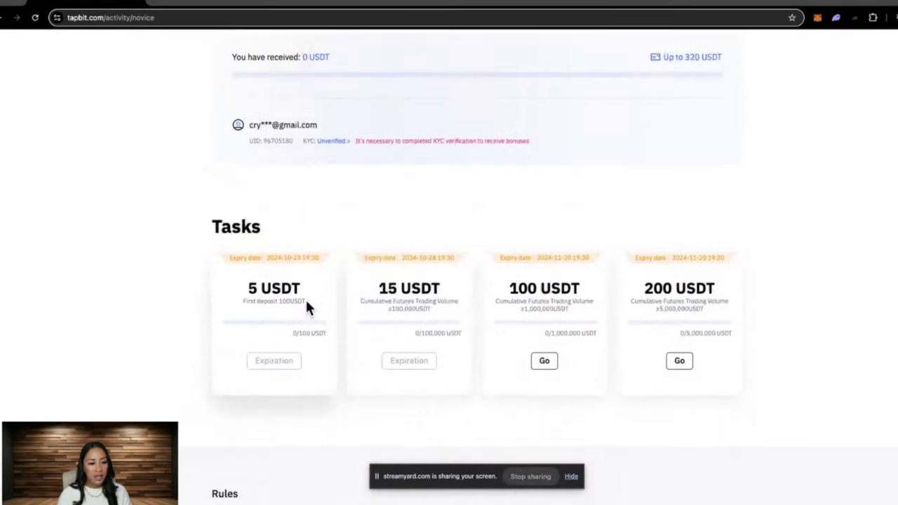
{"action": "scroll", "coordinate": [379, 365], "scroll_direction": "up", "scroll_amount": 4}
{"action": "left_click_drag", "start_coordinate": [388, 358], "coordinate": [424, 358]}
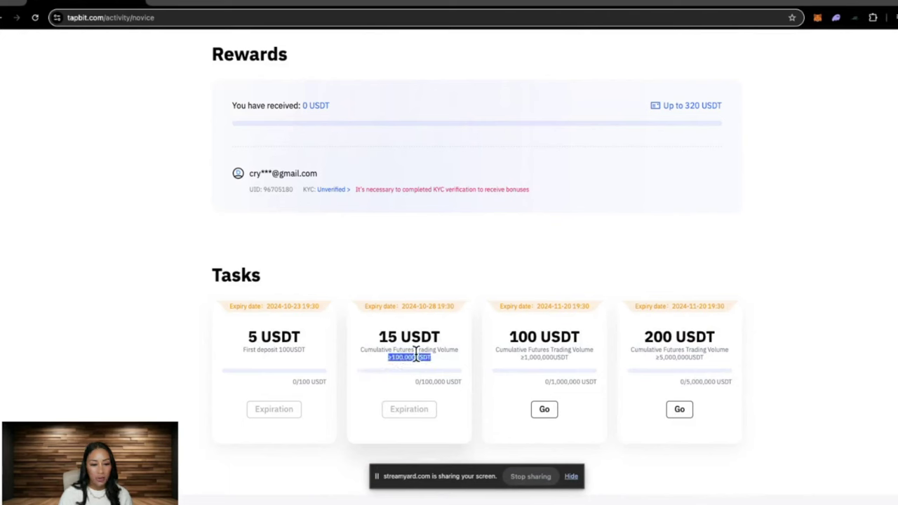
{"action": "left_click", "coordinate": [449, 239]}
{"action": "scroll", "coordinate": [450, 242], "scroll_direction": "up", "scroll_amount": 6}
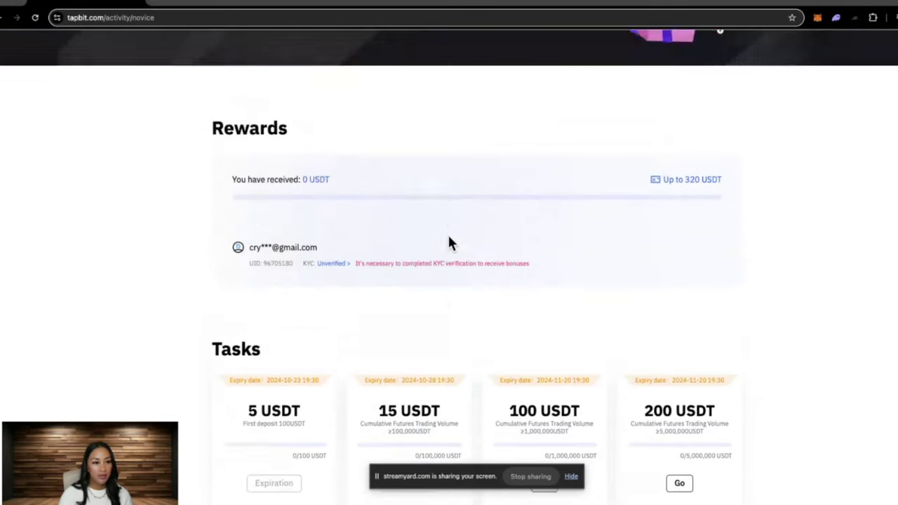
{"action": "scroll", "coordinate": [531, 330], "scroll_direction": "down", "scroll_amount": 5}
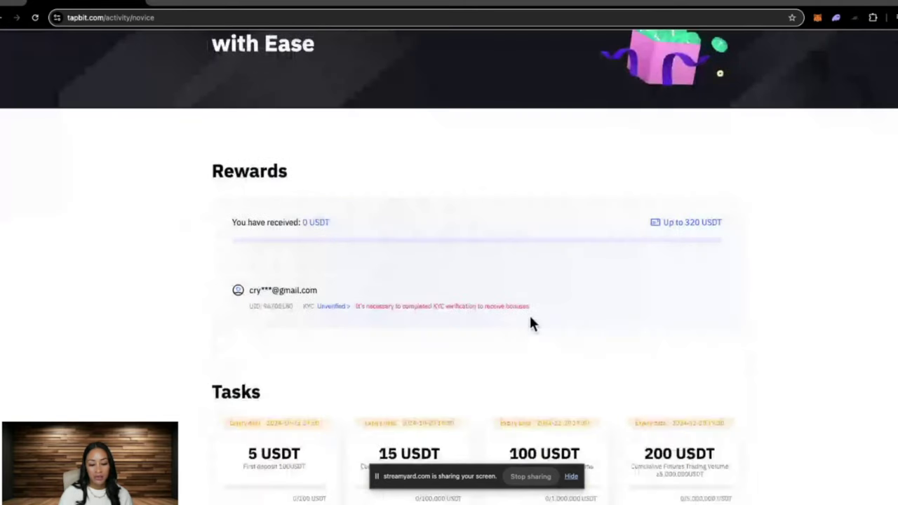
{"action": "left_click_drag", "start_coordinate": [521, 400], "coordinate": [570, 406]}
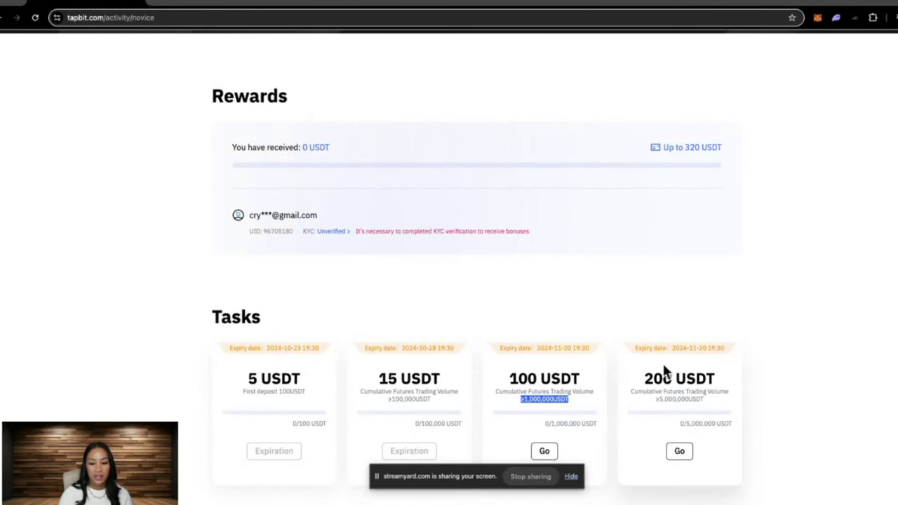
{"action": "left_click", "coordinate": [599, 294]}
{"action": "scroll", "coordinate": [596, 295], "scroll_direction": "down", "scroll_amount": 1}
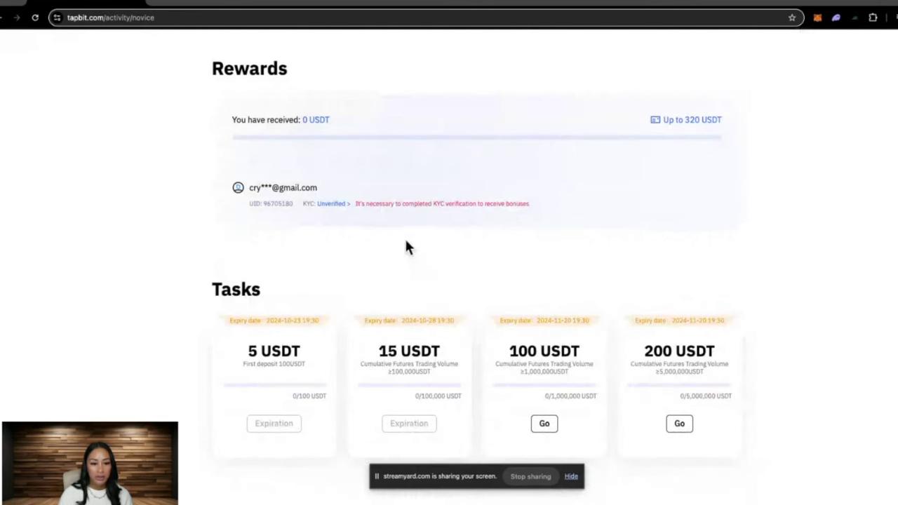
{"action": "left_click_drag", "start_coordinate": [428, 204], "coordinate": [524, 204]}
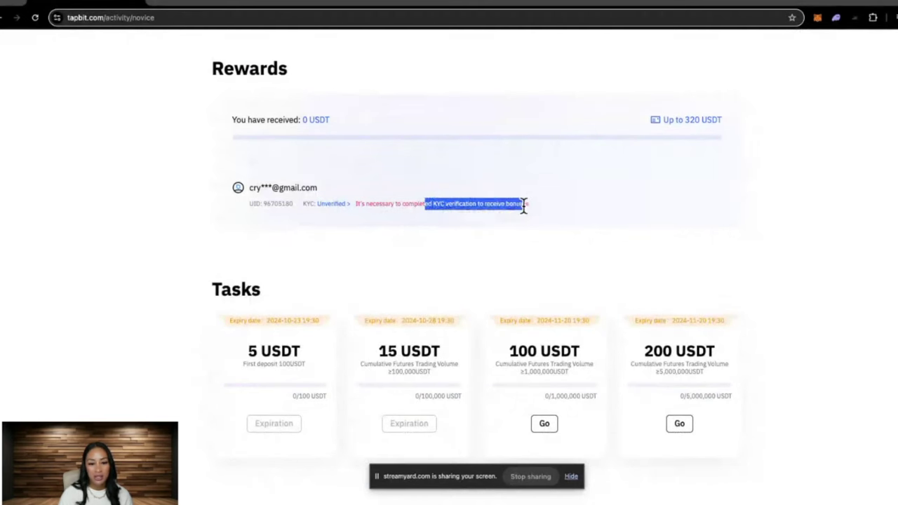
{"action": "left_click", "coordinate": [603, 211]}
Open the ID Verification form from the avatar menu.
{"action": "scroll", "coordinate": [604, 211], "scroll_direction": "up", "scroll_amount": 4}
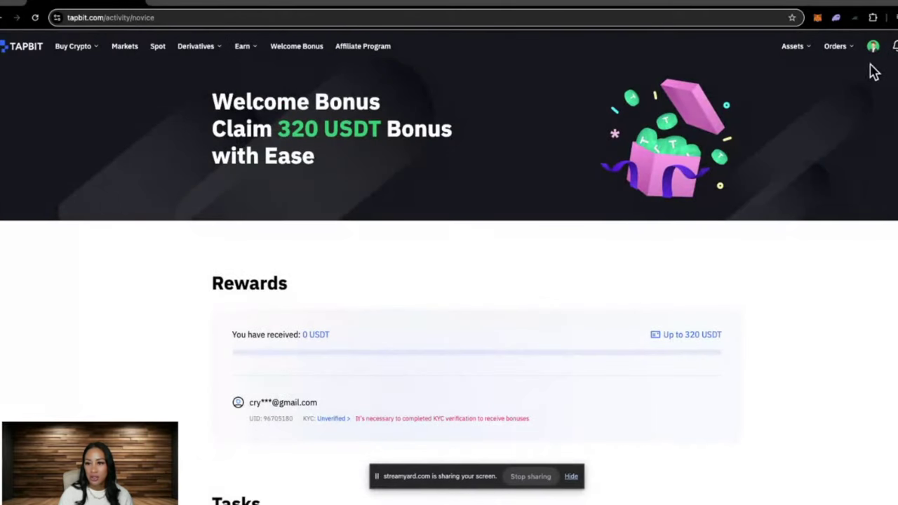
{"action": "mouse_move", "coordinate": [874, 53]}
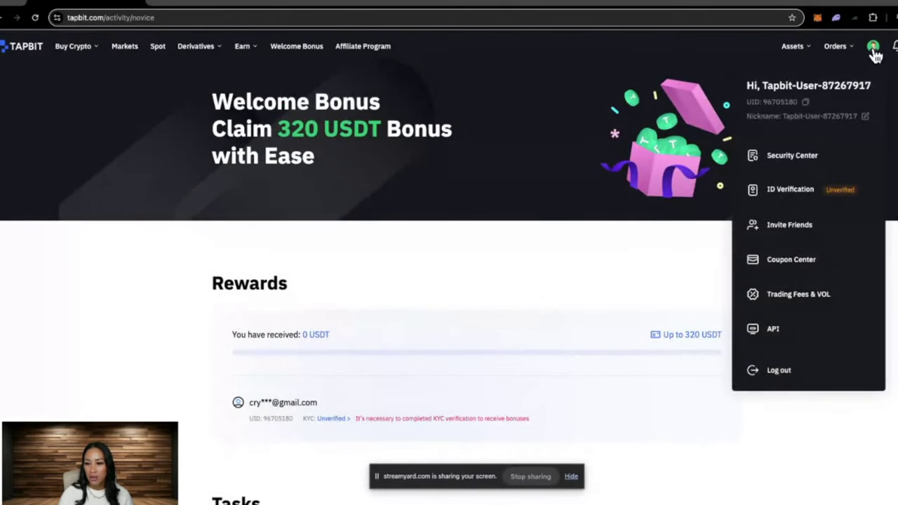
{"action": "left_click", "coordinate": [804, 195]}
{"action": "scroll", "coordinate": [493, 256], "scroll_direction": "down", "scroll_amount": 1}
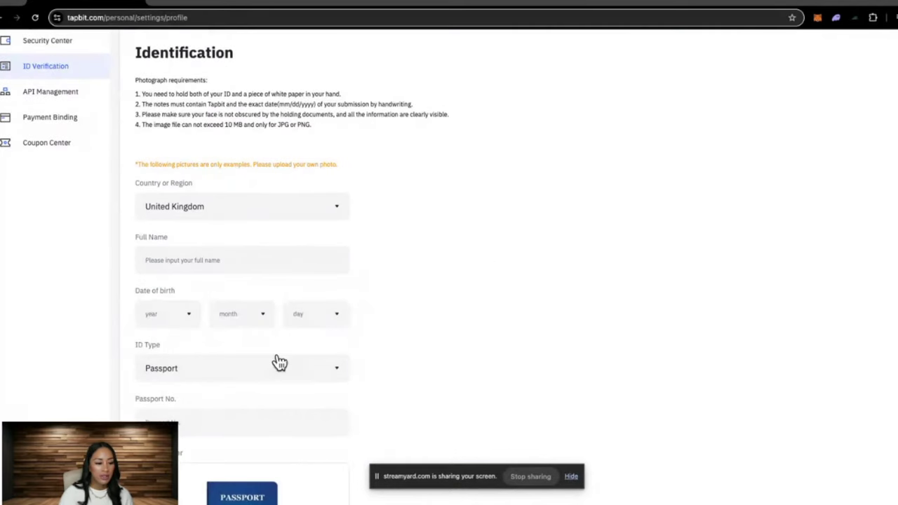
Check the accepted ID document types, then bring up the 209.00 USDT assets summary.
{"action": "left_click", "coordinate": [338, 377]}
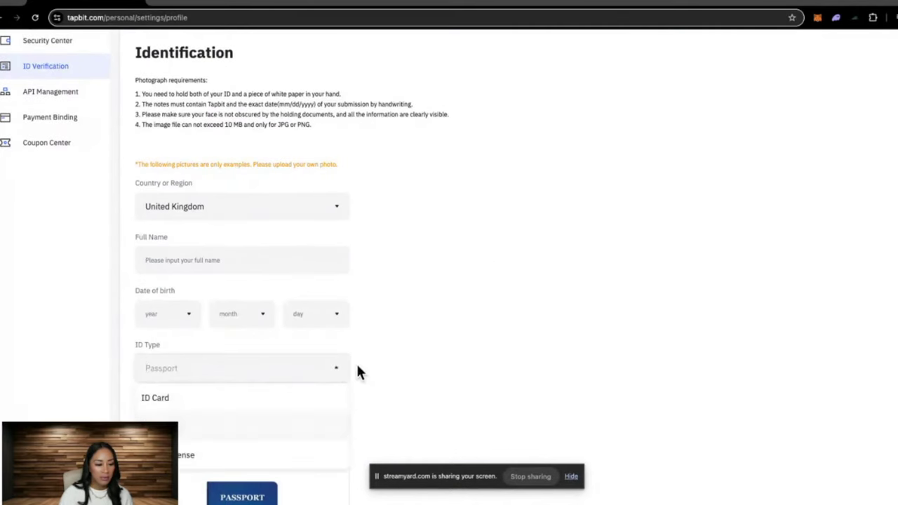
{"action": "scroll", "coordinate": [294, 371], "scroll_direction": "down", "scroll_amount": 1}
{"action": "scroll", "coordinate": [459, 323], "scroll_direction": "down", "scroll_amount": 8}
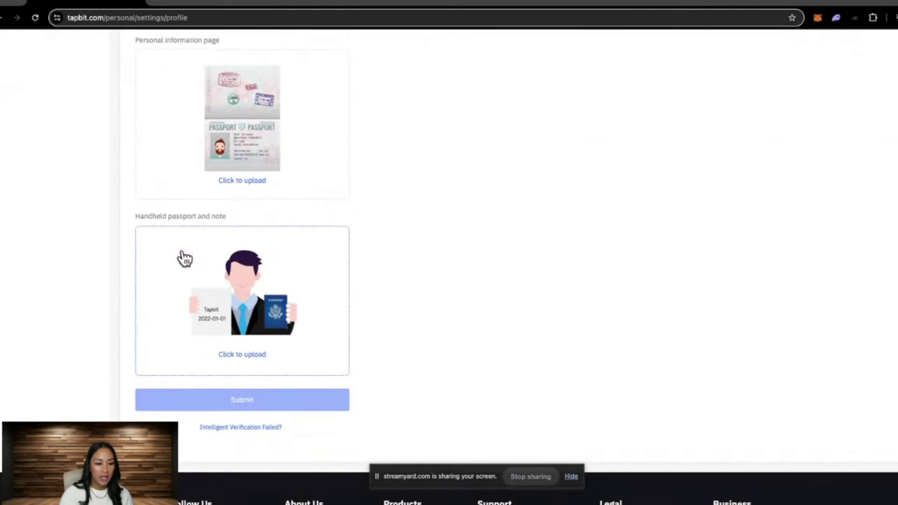
{"action": "scroll", "coordinate": [533, 288], "scroll_direction": "up", "scroll_amount": 10}
{"action": "mouse_move", "coordinate": [794, 53]}
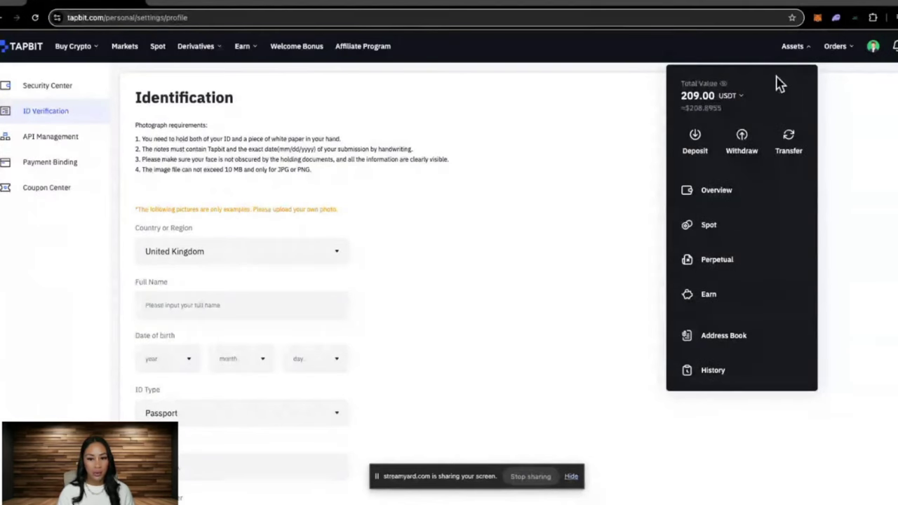
Open the assets overview and then the Spot wallet balances.
{"action": "left_click", "coordinate": [779, 83]}
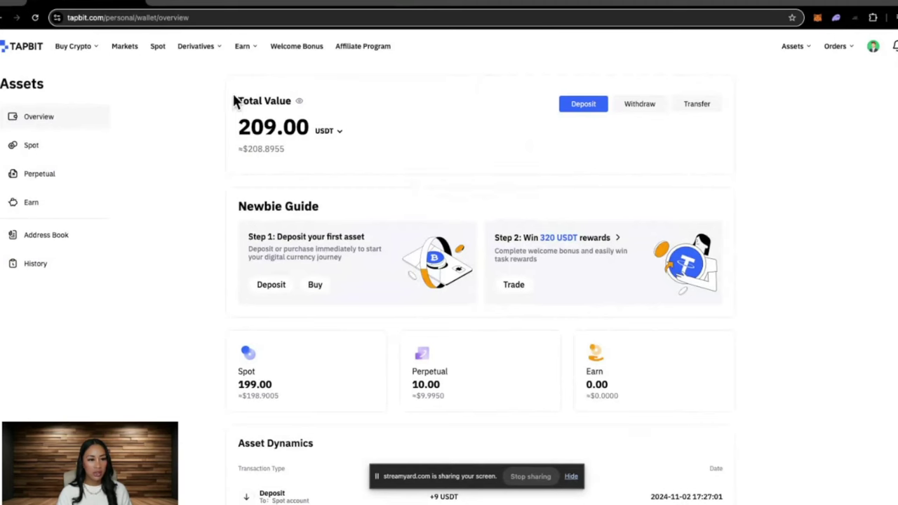
{"action": "left_click_drag", "start_coordinate": [236, 101], "coordinate": [297, 106]}
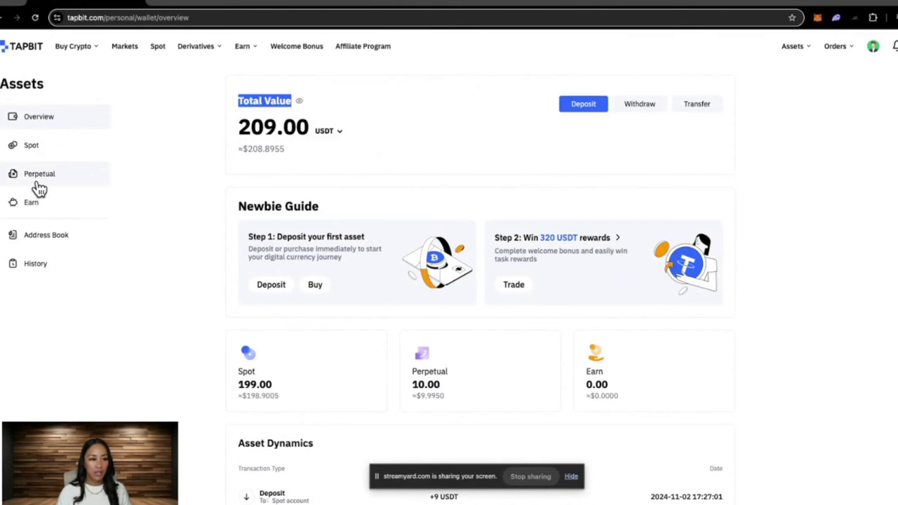
{"action": "left_click", "coordinate": [32, 147]}
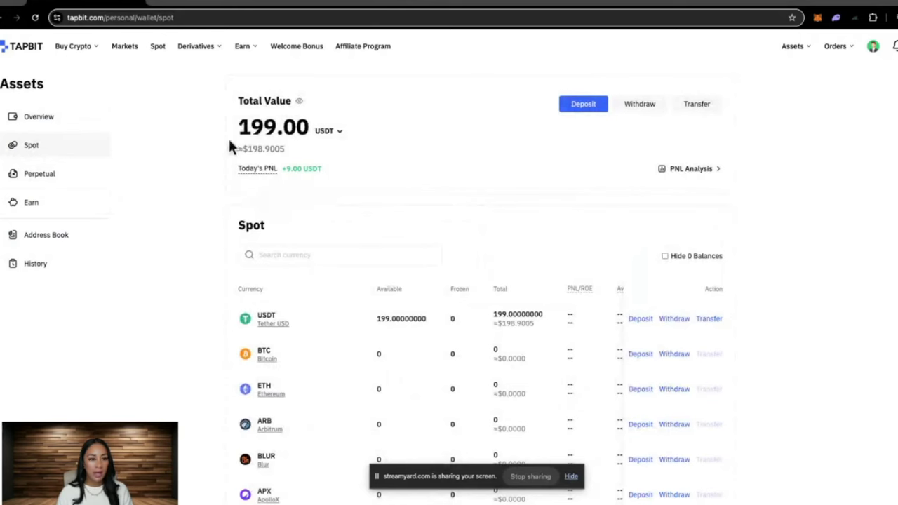
{"action": "left_click_drag", "start_coordinate": [236, 140], "coordinate": [349, 140]}
{"action": "left_click", "coordinate": [359, 214]}
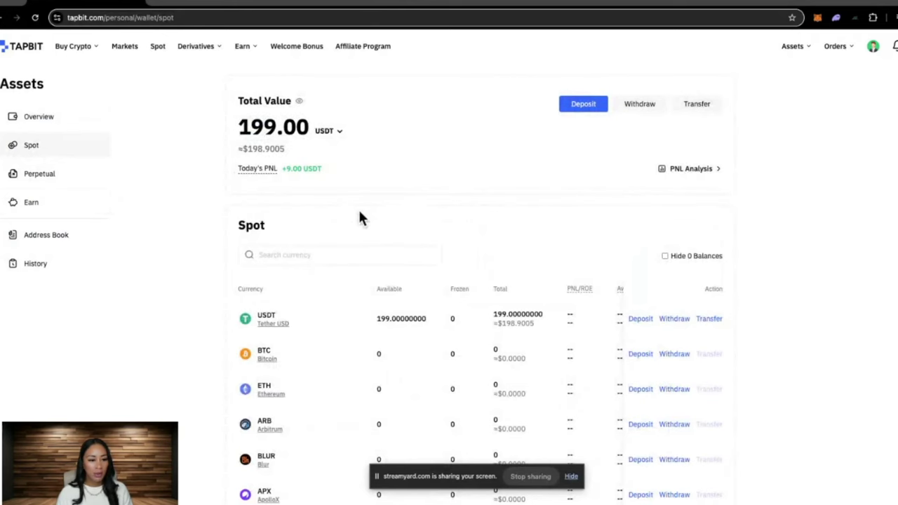
{"action": "scroll", "coordinate": [360, 218], "scroll_direction": "down", "scroll_amount": 1}
Check the Perpetual and Earn wallets, then start a transfer from the overview.
{"action": "left_click", "coordinate": [39, 128]}
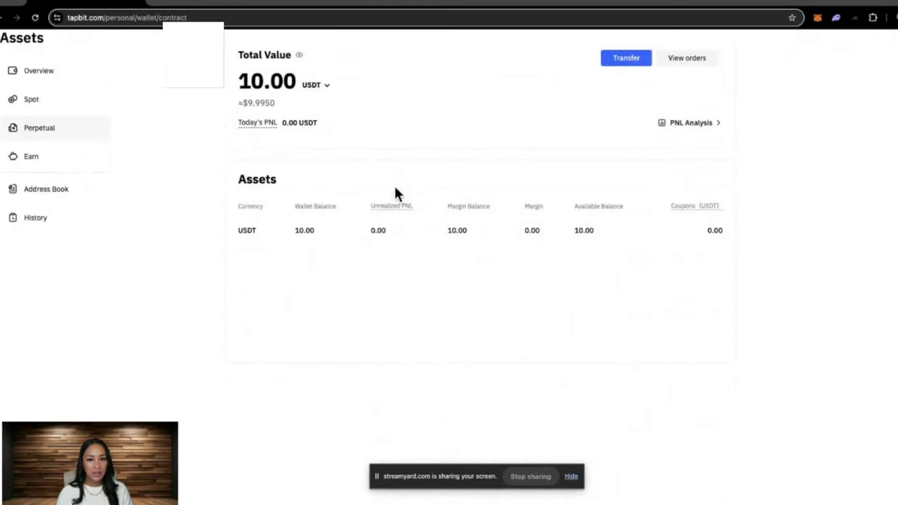
{"action": "left_click", "coordinate": [31, 156]}
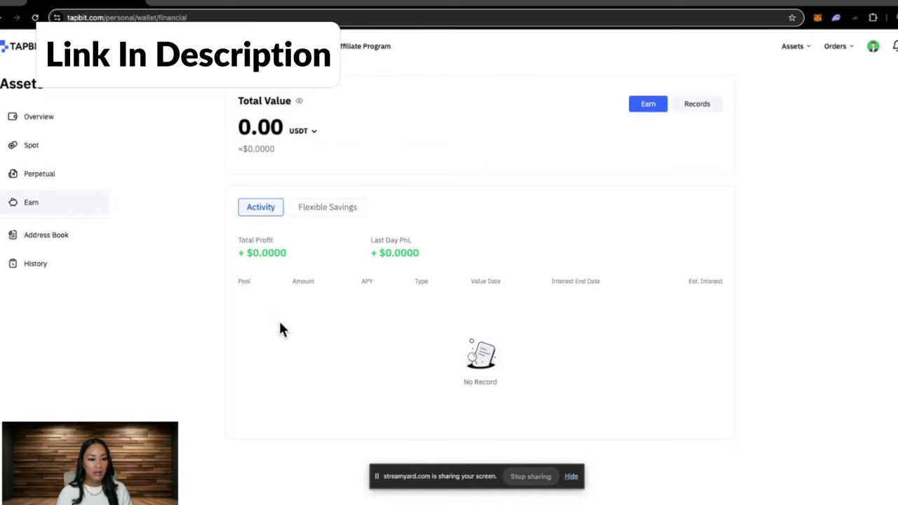
{"action": "left_click", "coordinate": [38, 117]}
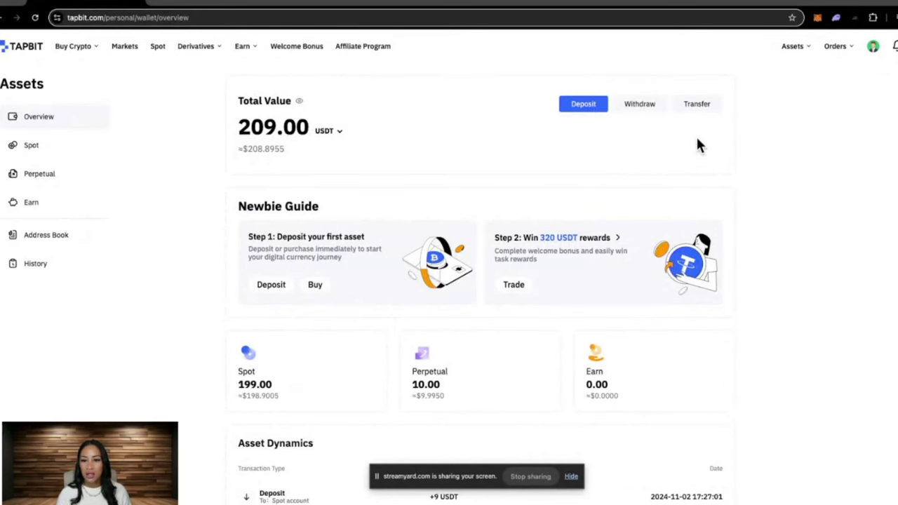
{"action": "left_click", "coordinate": [696, 106]}
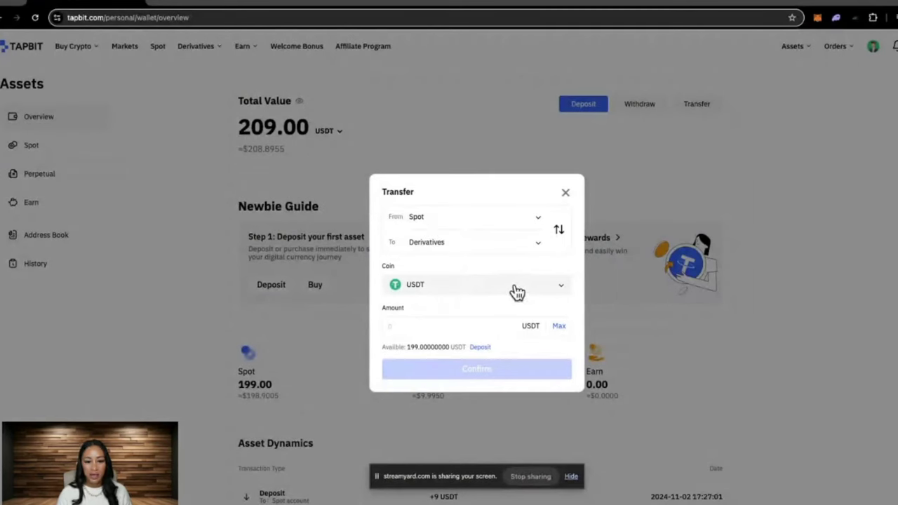
Transfer 10 USDT from Spot to Derivatives.
{"action": "left_click", "coordinate": [495, 292]}
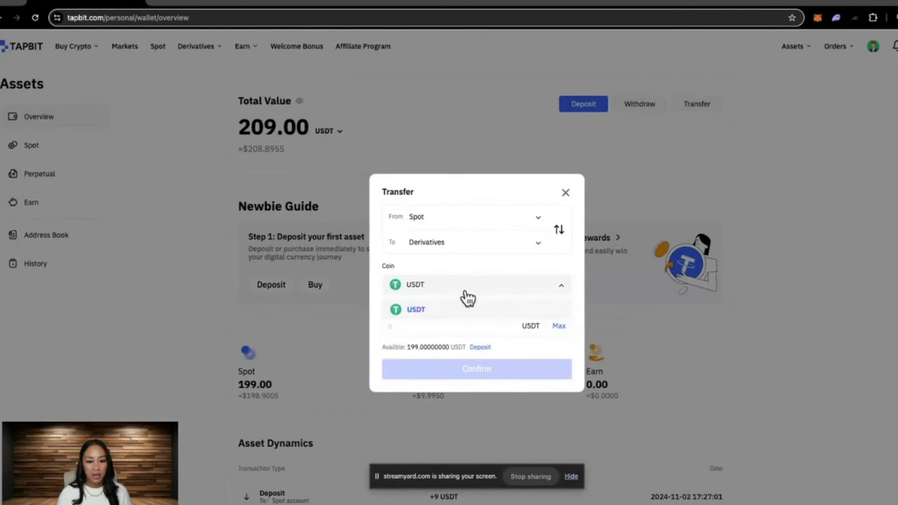
{"action": "left_click", "coordinate": [449, 258]}
{"action": "left_click", "coordinate": [450, 326]}
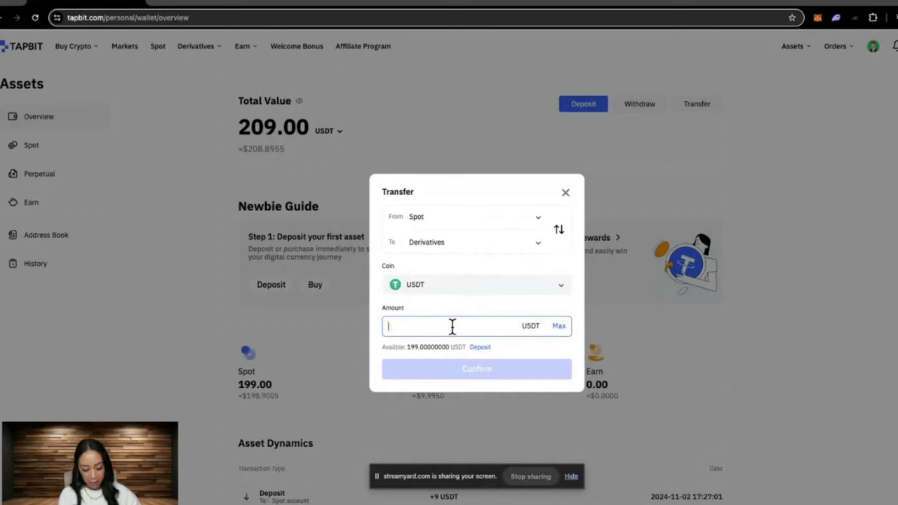
{"action": "type", "text": "10"}
{"action": "left_click", "coordinate": [481, 373]}
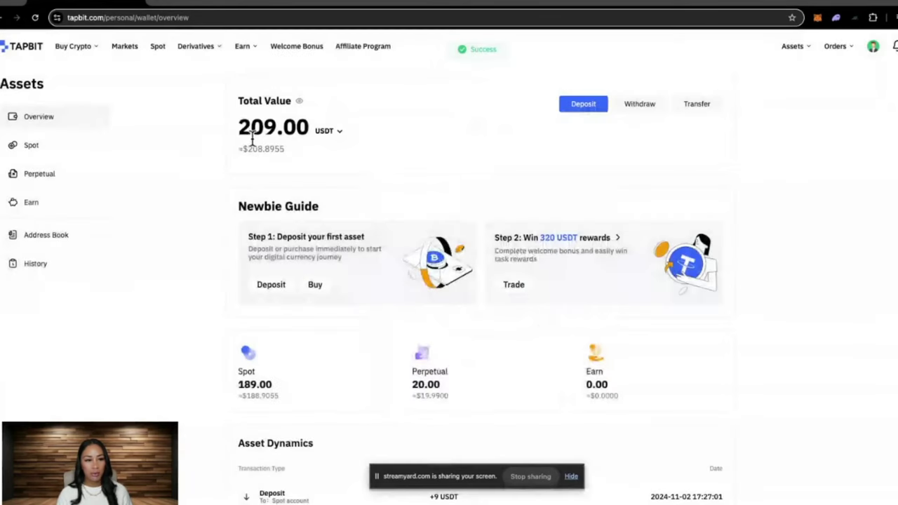
Check the Perpetual wallet's new 20.00 USDT balance, then return to the Spot wallet.
{"action": "left_click", "coordinate": [53, 180]}
{"action": "scroll", "coordinate": [452, 208], "scroll_direction": "down", "scroll_amount": 1}
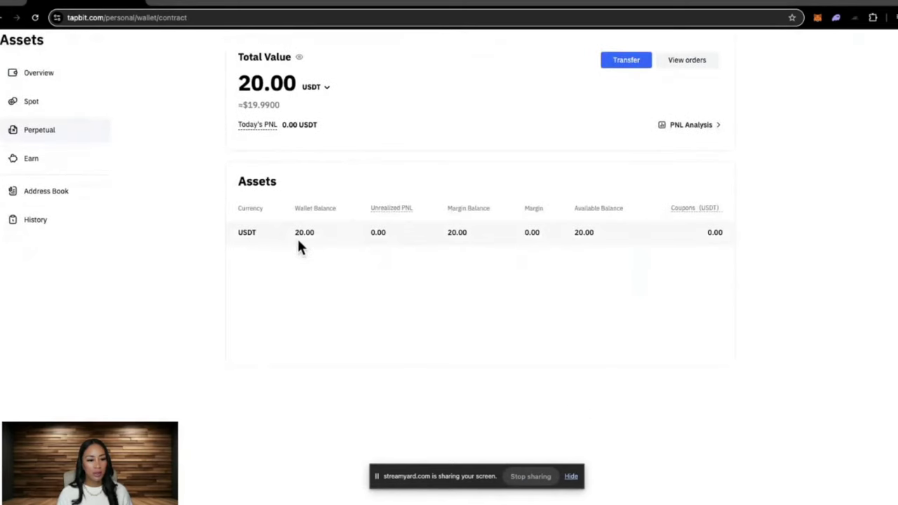
{"action": "left_click", "coordinate": [30, 102]}
{"action": "left_click", "coordinate": [715, 176]}
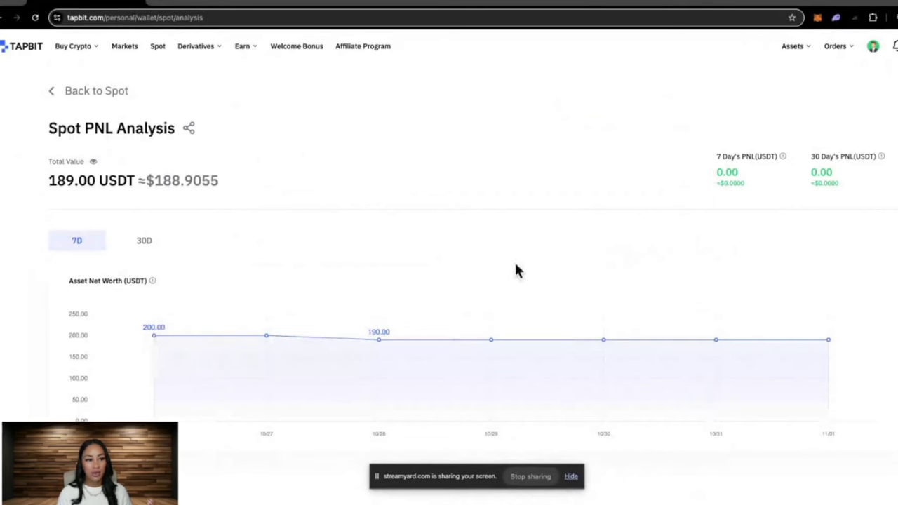
{"action": "key", "text": "alt+Left"}
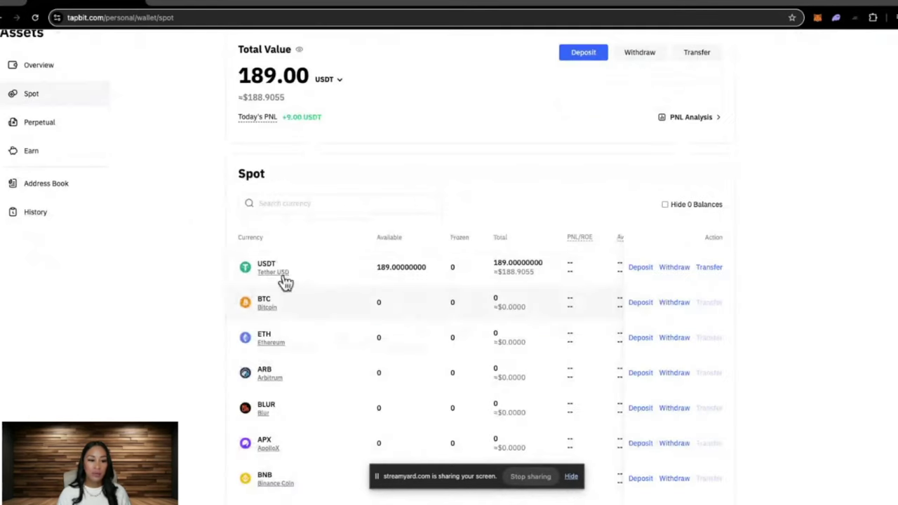
{"action": "scroll", "coordinate": [288, 317], "scroll_direction": "down", "scroll_amount": 2}
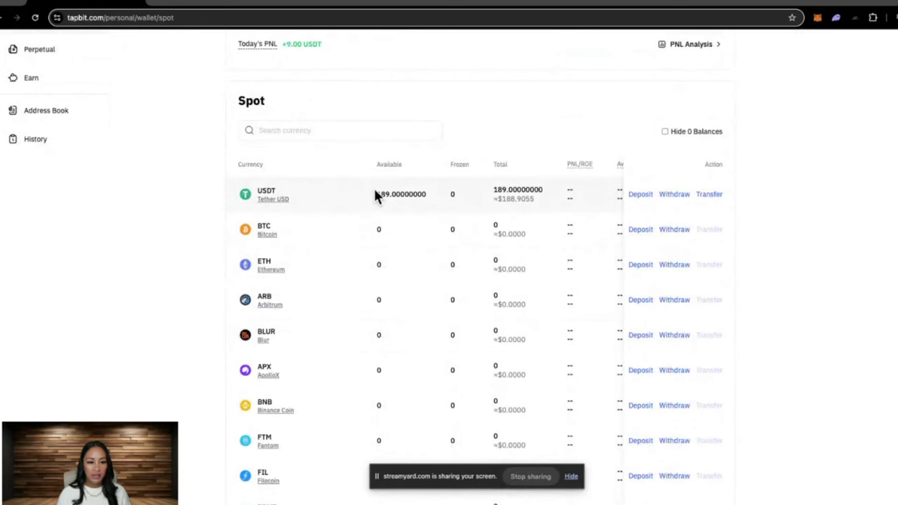
{"action": "left_click_drag", "start_coordinate": [376, 195], "coordinate": [395, 194]}
{"action": "left_click", "coordinate": [424, 168]}
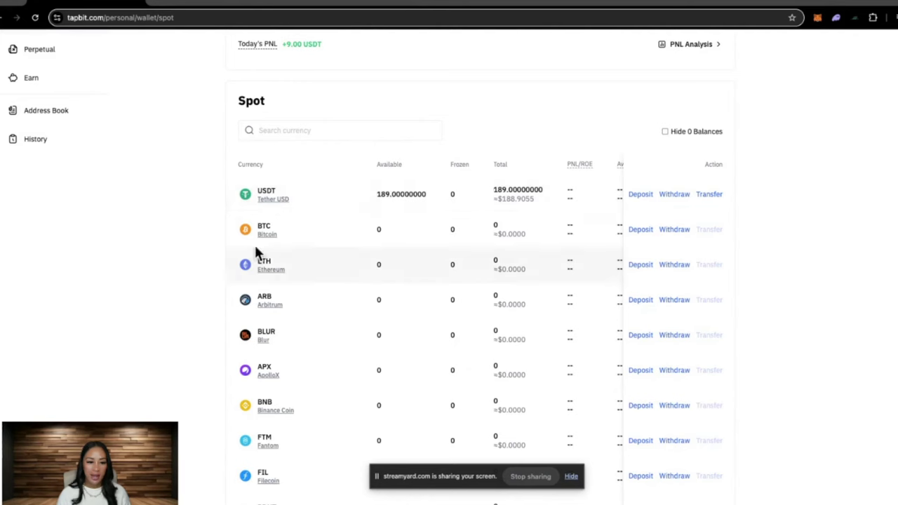
{"action": "double_click", "coordinate": [383, 231]}
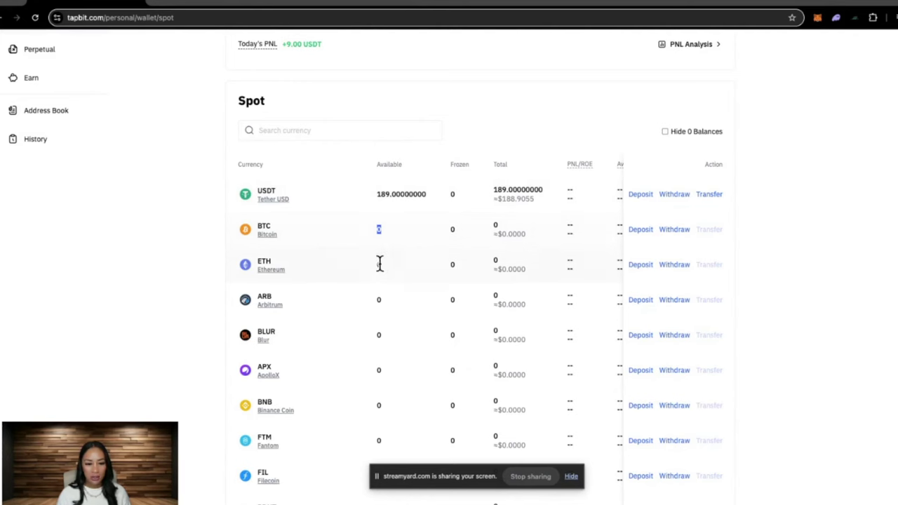
{"action": "scroll", "coordinate": [391, 273], "scroll_direction": "down", "scroll_amount": 2}
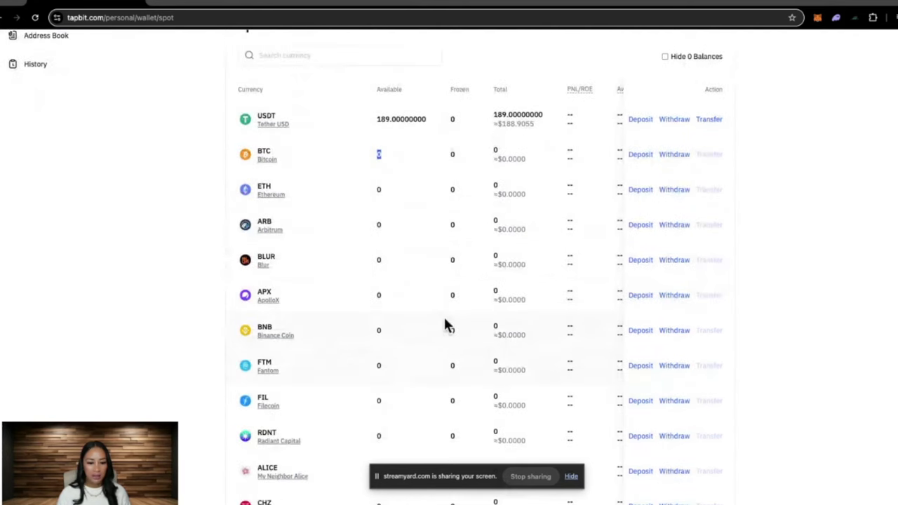
{"action": "scroll", "coordinate": [447, 323], "scroll_direction": "up", "scroll_amount": 1}
{"action": "scroll", "coordinate": [447, 324], "scroll_direction": "up", "scroll_amount": 3}
{"action": "left_click", "coordinate": [42, 175]}
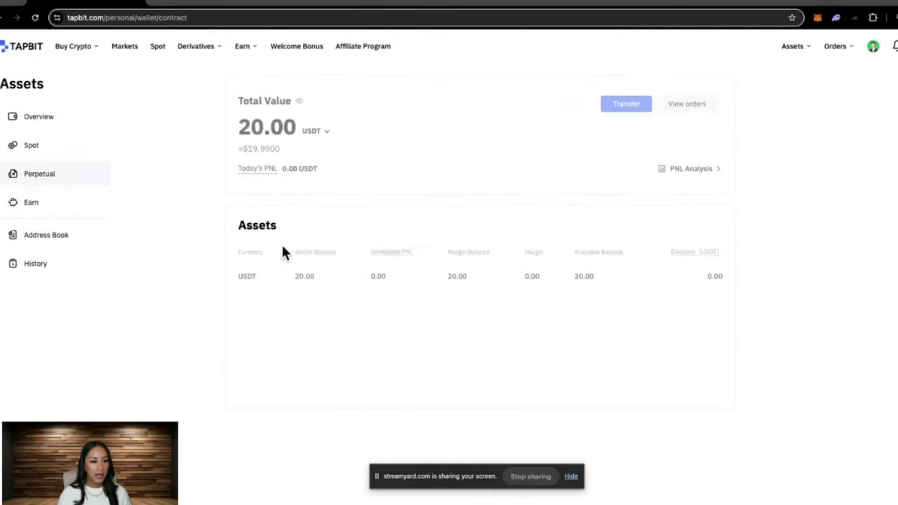
{"action": "left_click", "coordinate": [691, 170]}
{"action": "scroll", "coordinate": [542, 231], "scroll_direction": "down", "scroll_amount": 1}
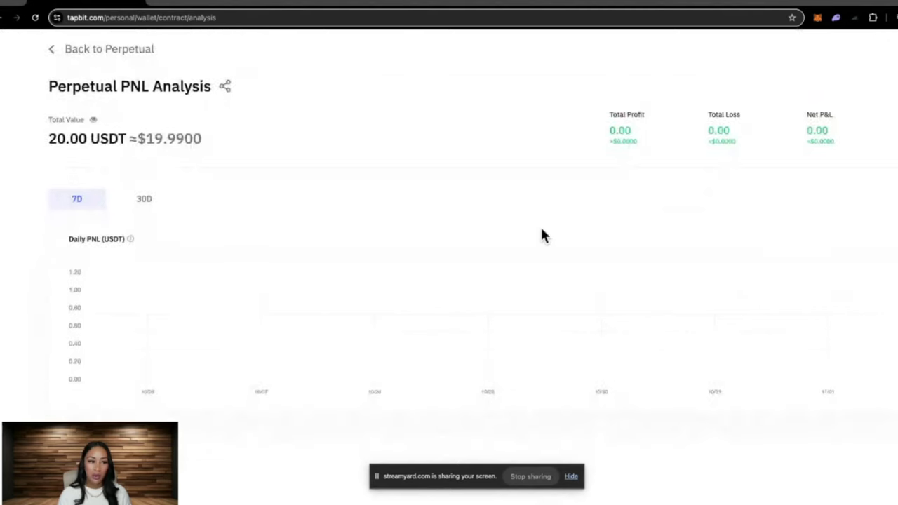
{"action": "scroll", "coordinate": [541, 225], "scroll_direction": "up", "scroll_amount": 3}
{"action": "key", "text": "alt+Left"}
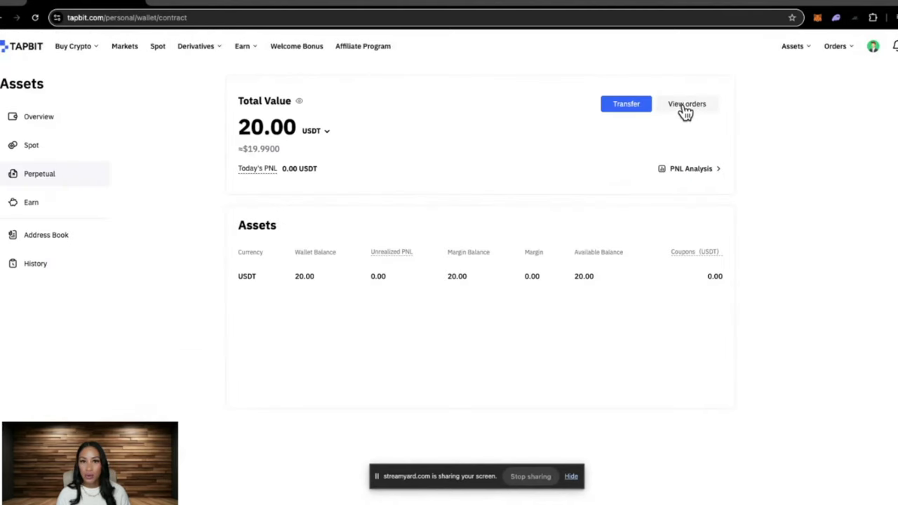
Review the Trigger, History, Funding and Demo perpetual order records, then return to the homepage.
{"action": "left_click", "coordinate": [687, 105]}
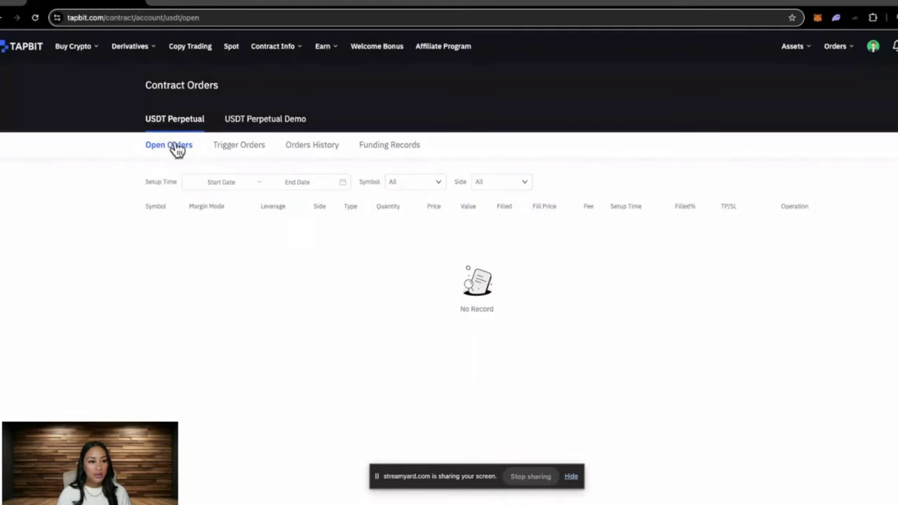
{"action": "left_click", "coordinate": [223, 153]}
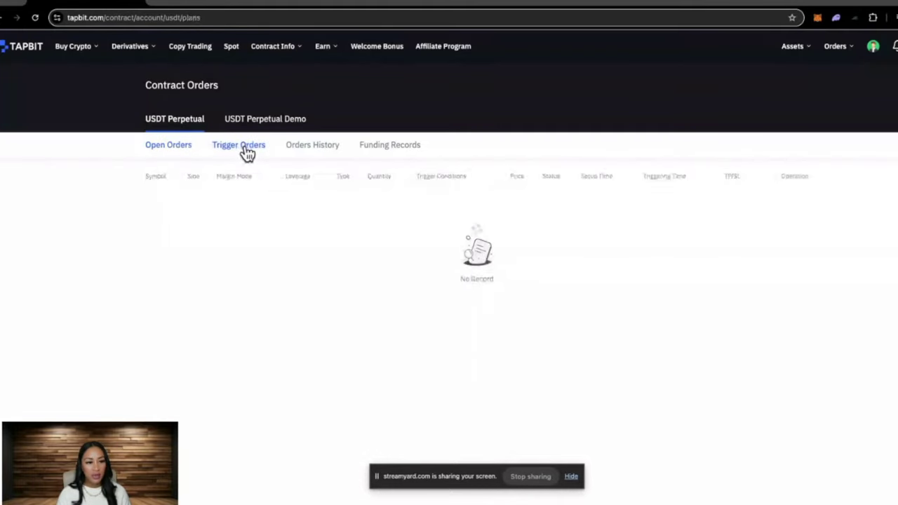
{"action": "left_click", "coordinate": [319, 154]}
{"action": "left_click", "coordinate": [386, 148]}
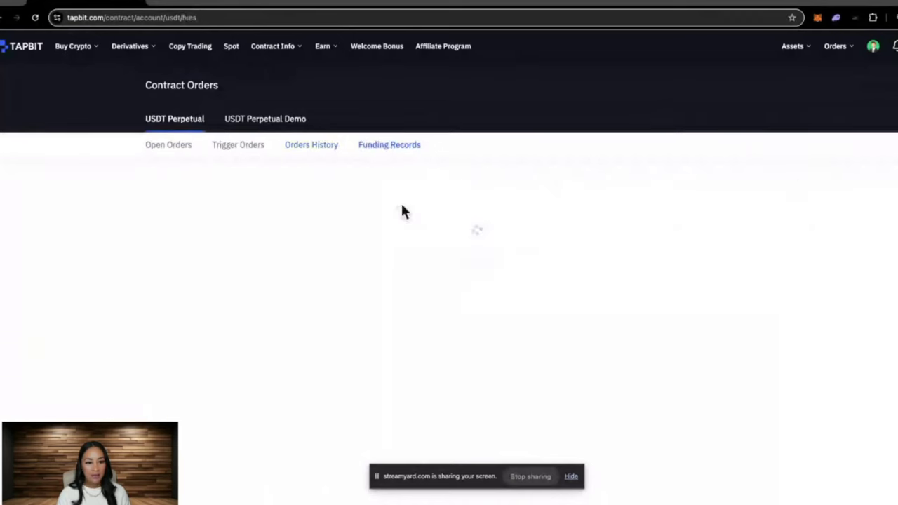
{"action": "left_click", "coordinate": [265, 121]}
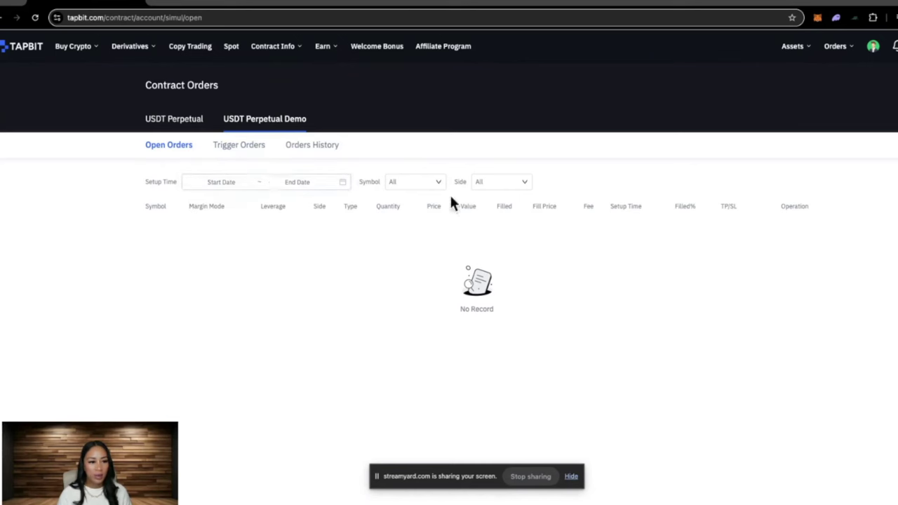
{"action": "left_click", "coordinate": [255, 150]}
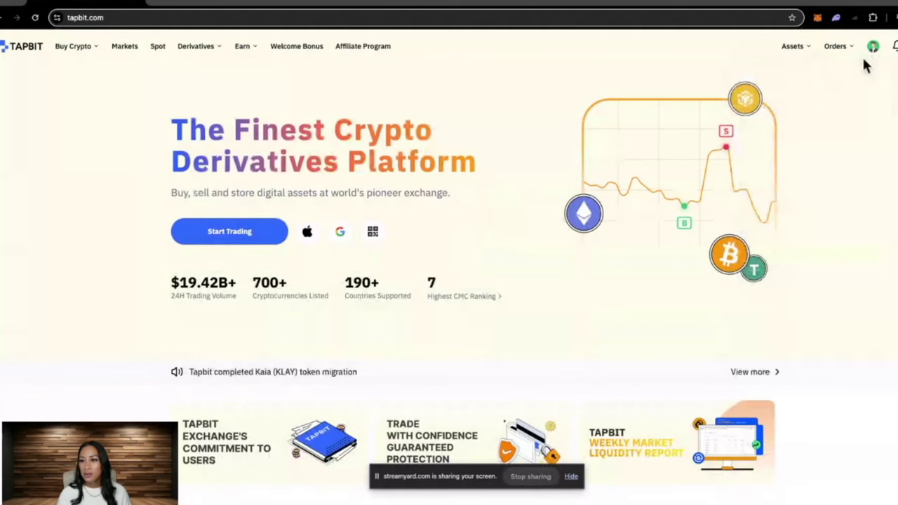
{"action": "mouse_move", "coordinate": [875, 56]}
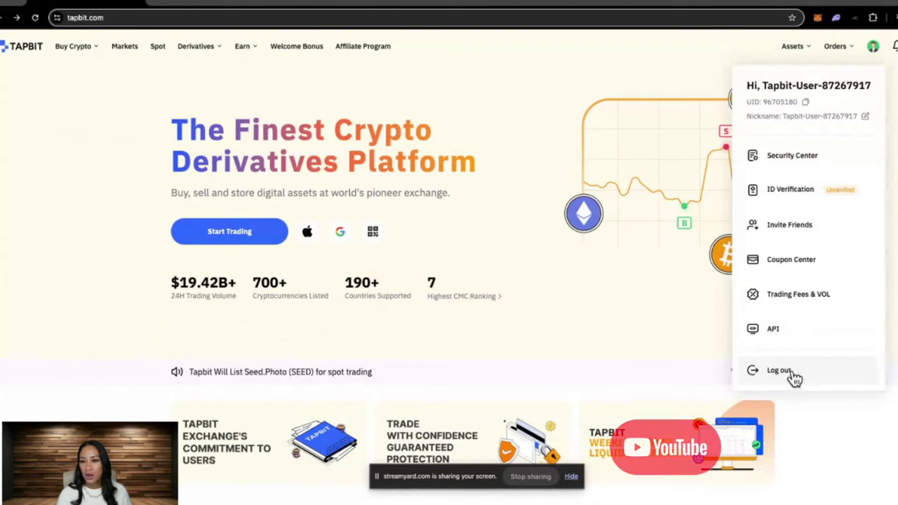
Show the Language/Currency panel, then the iOS and Android app download QR code.
{"action": "mouse_move", "coordinate": [896, 47]}
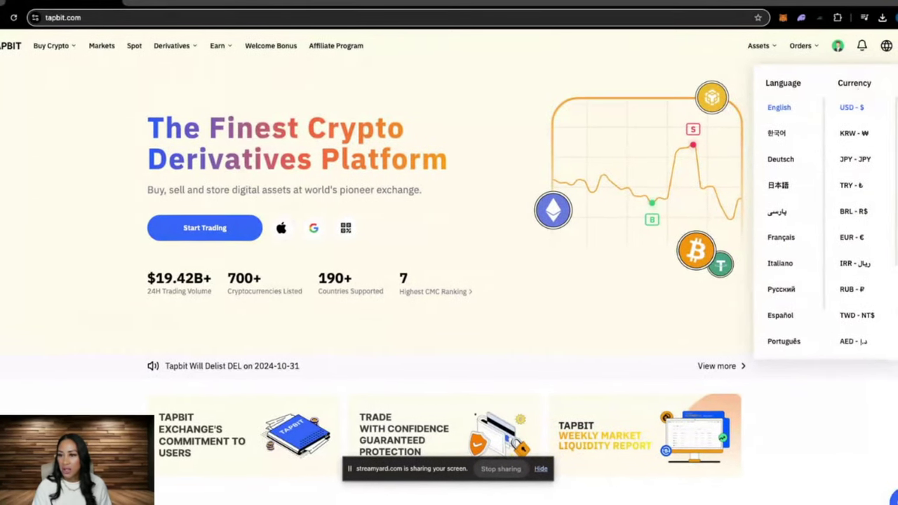
{"action": "mouse_move", "coordinate": [897, 46]}
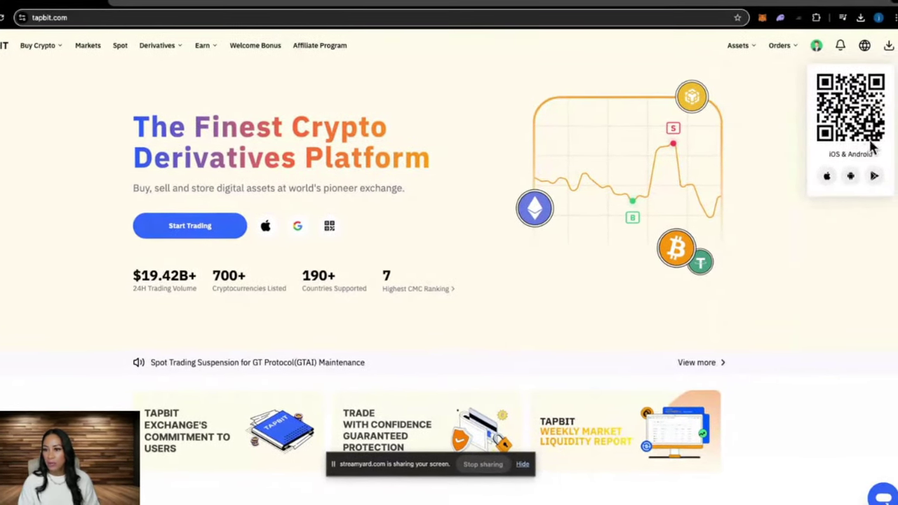